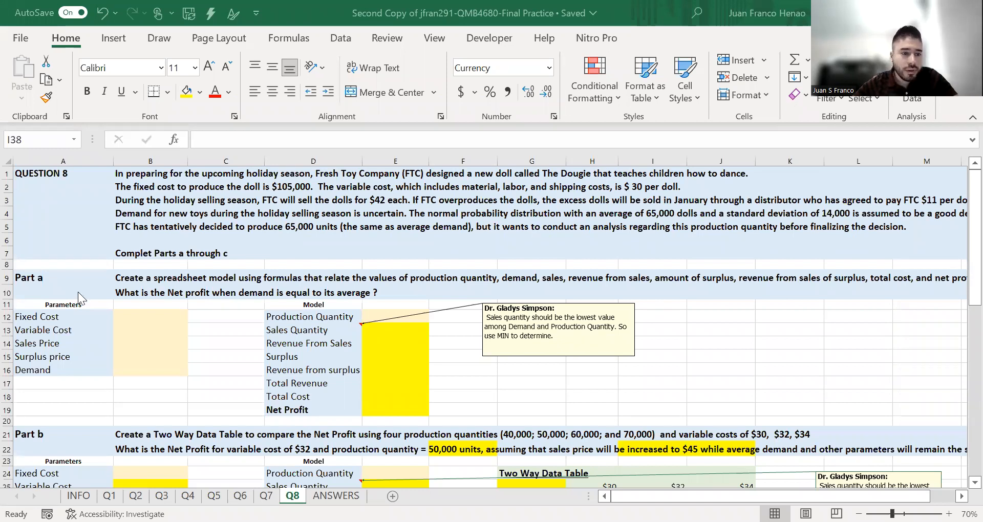
- Enter 105000 as the Fixed Cost in cell B12 of the Part a parameters
click(148, 316)
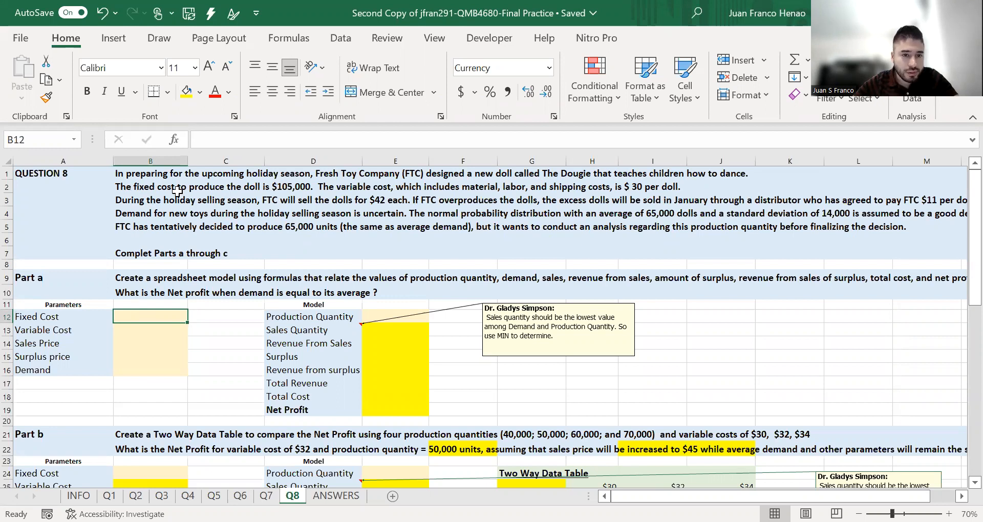
text(1)
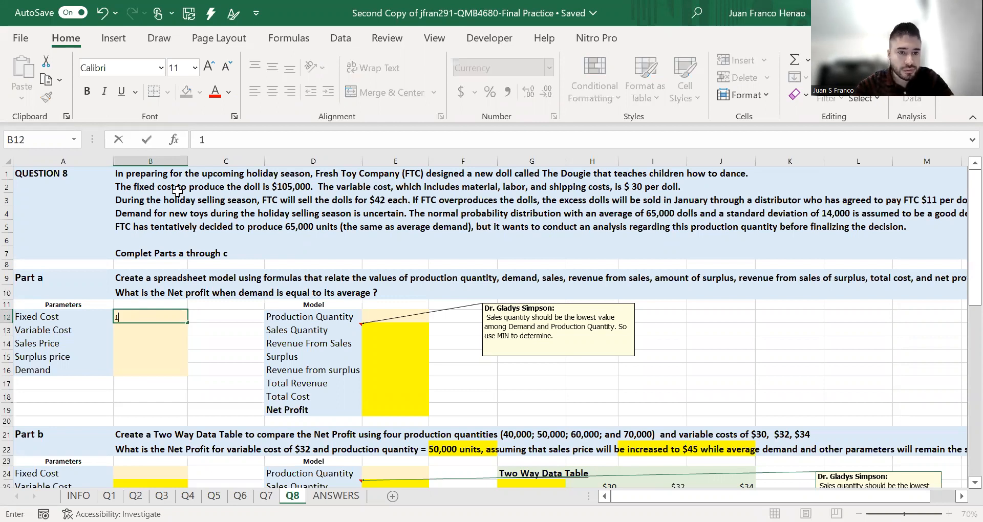
text(05)
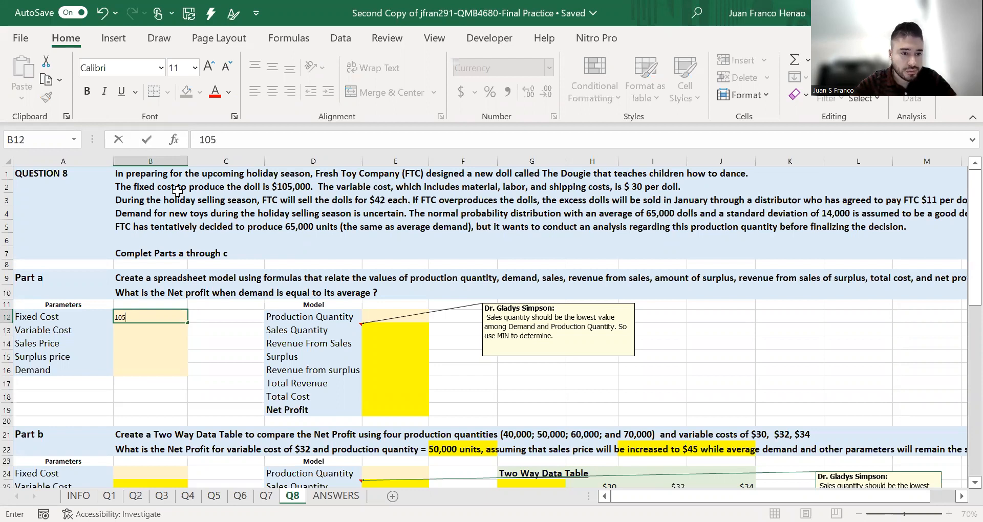
text(0.00)
key(BackSpace)
key(BackSpace)
key(BackSpace)
key(BackSpace)
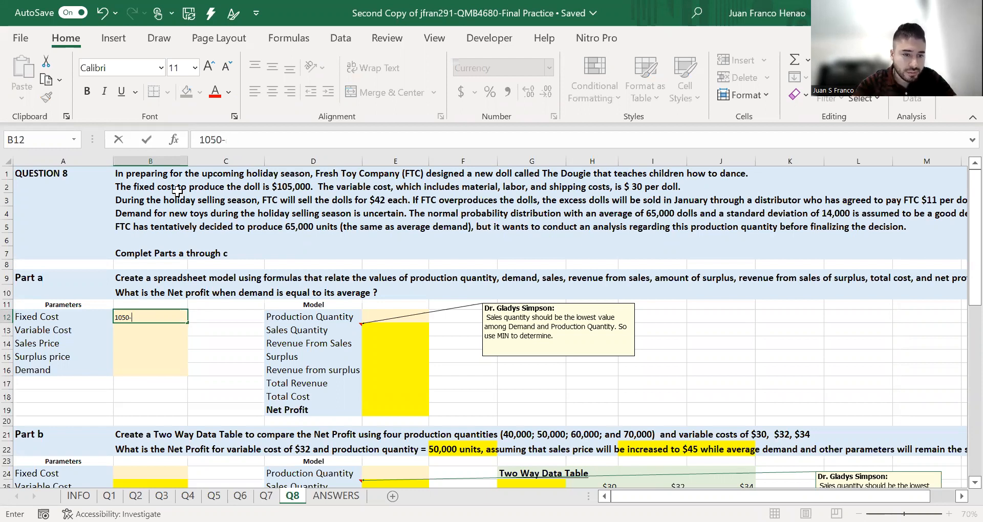
text(000)
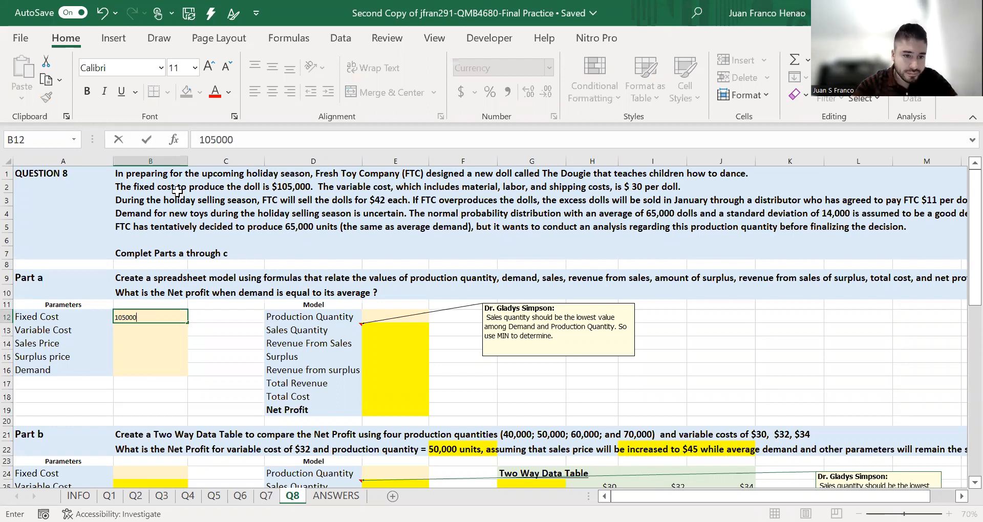
key(Return)
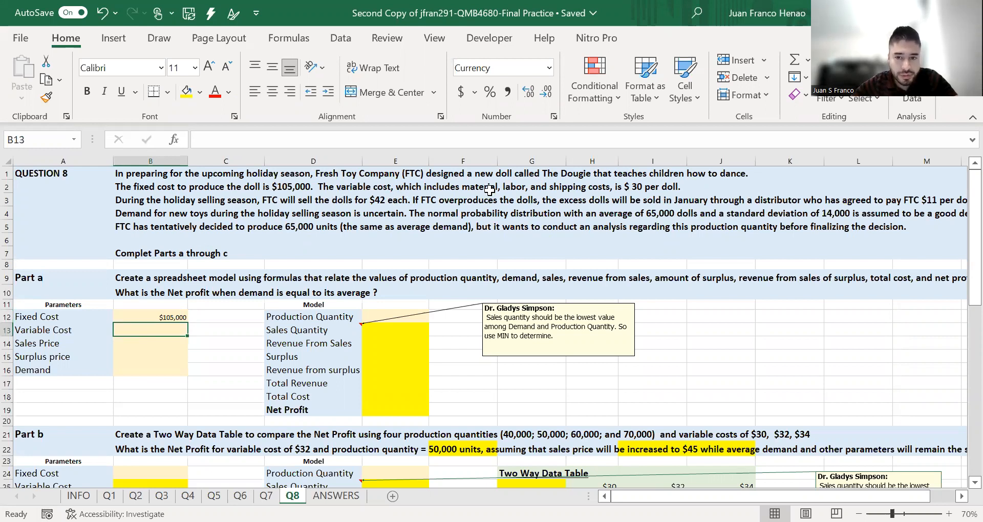
- Fill in the Part a parameters with Variable Cost 30, Sales Price 42 and Surplus price 11 in B13 to B15
text(30)
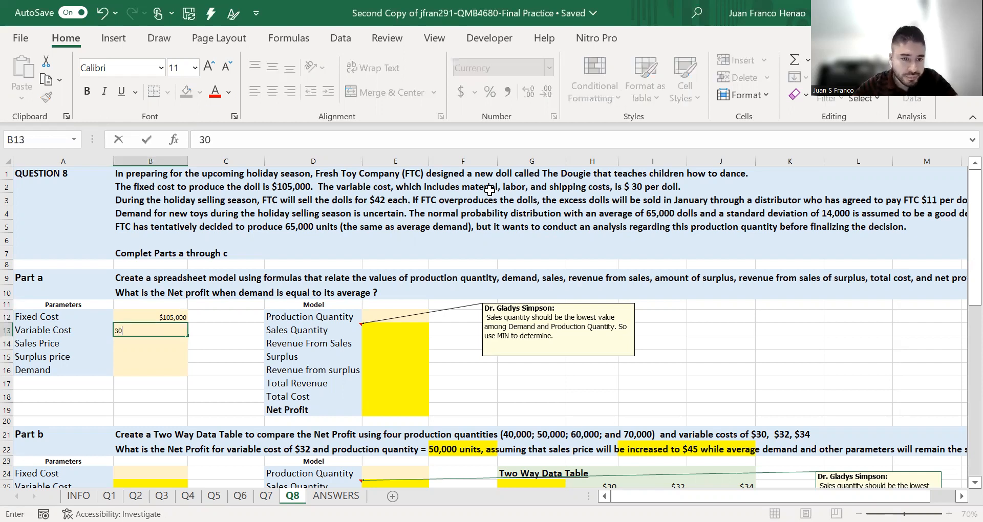
key(Return)
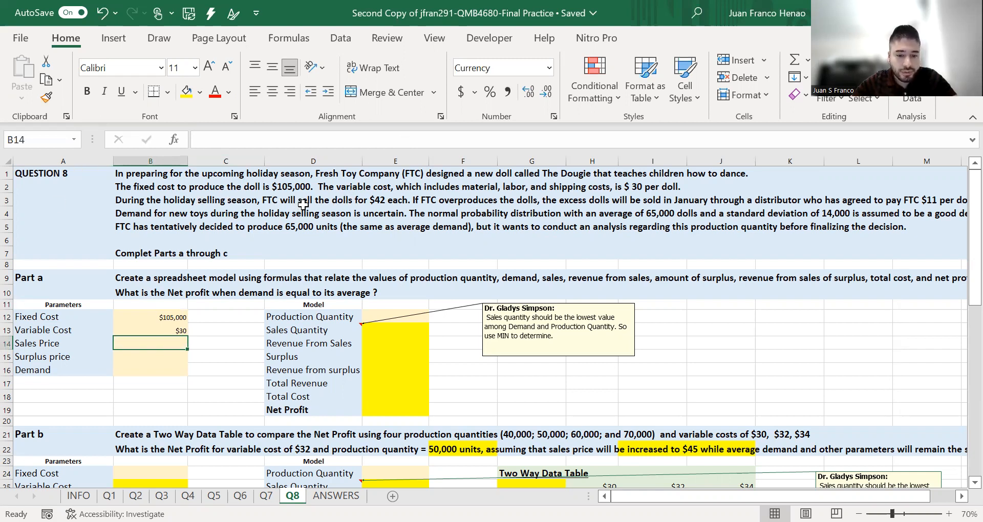
text(42)
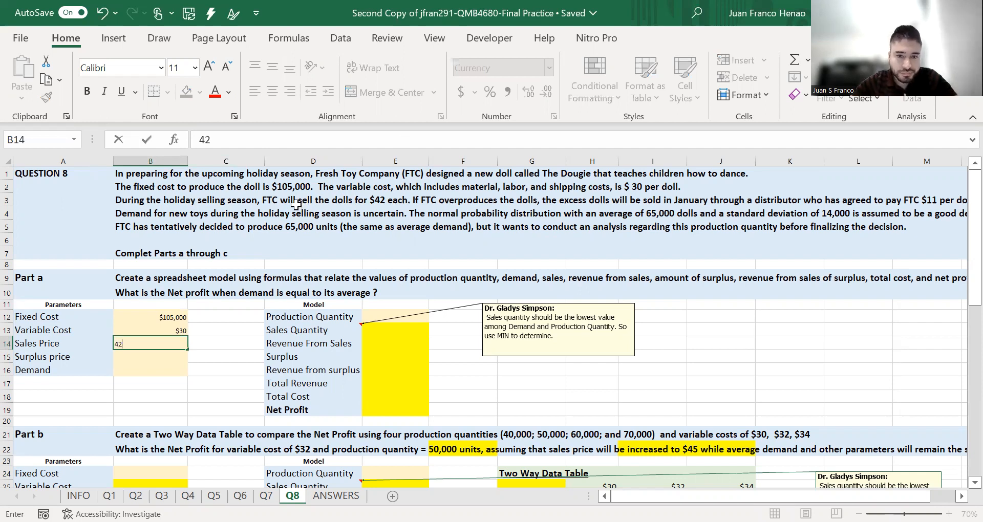
key(Return)
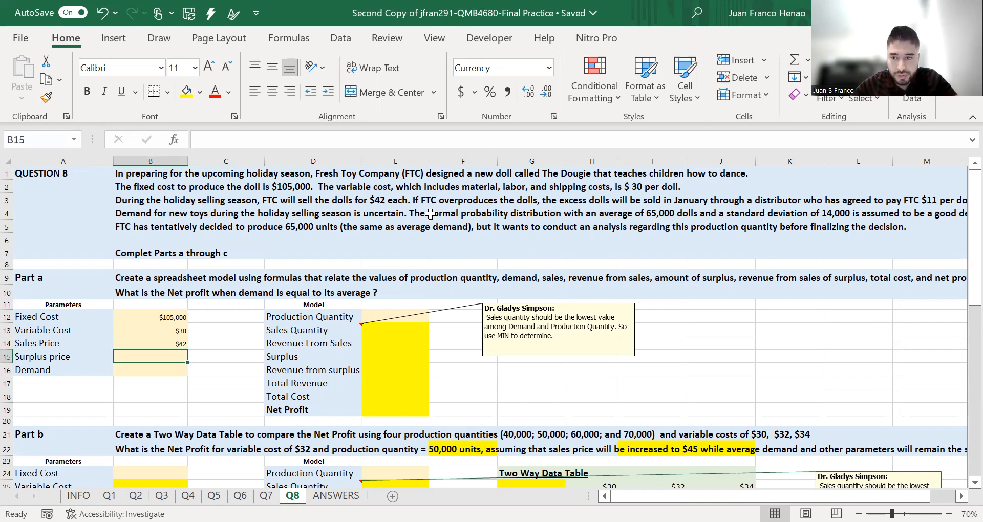
text(11)
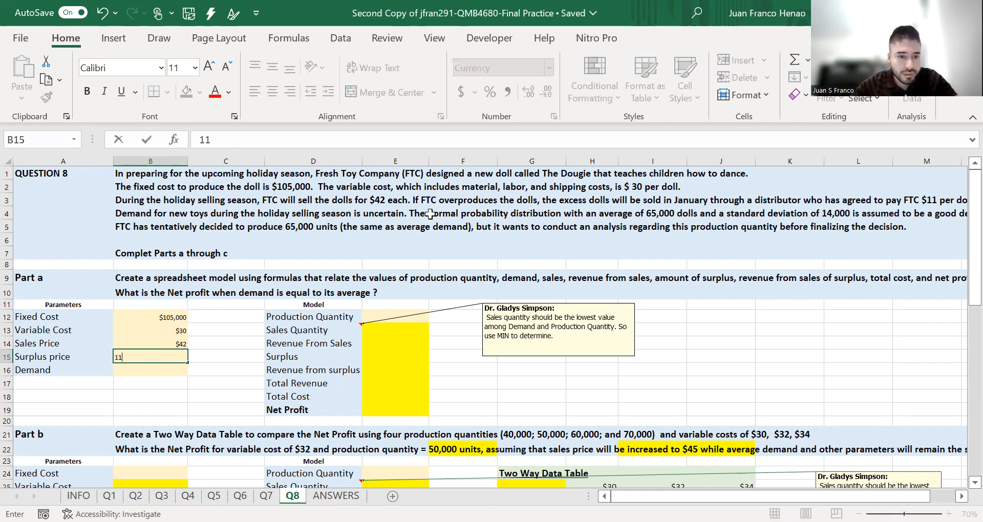
key(Tab)
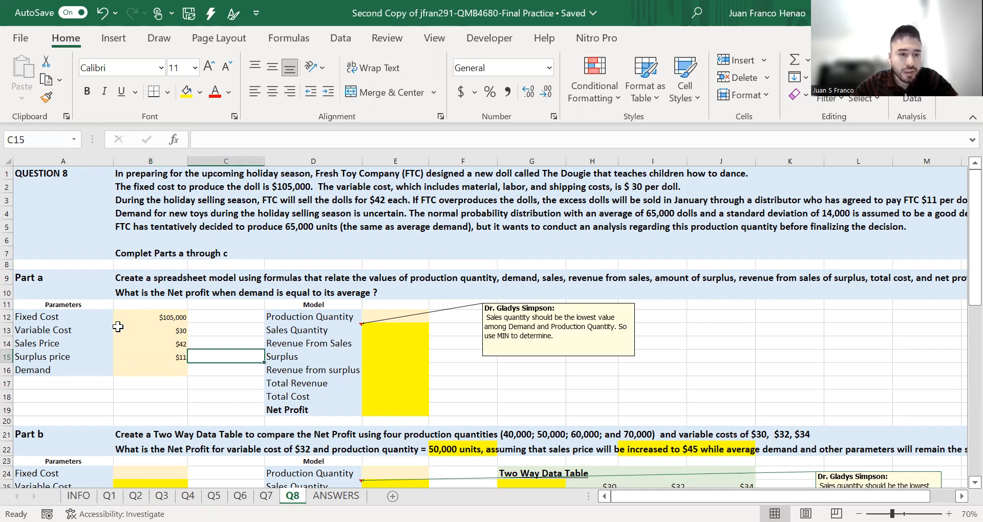
click(174, 358)
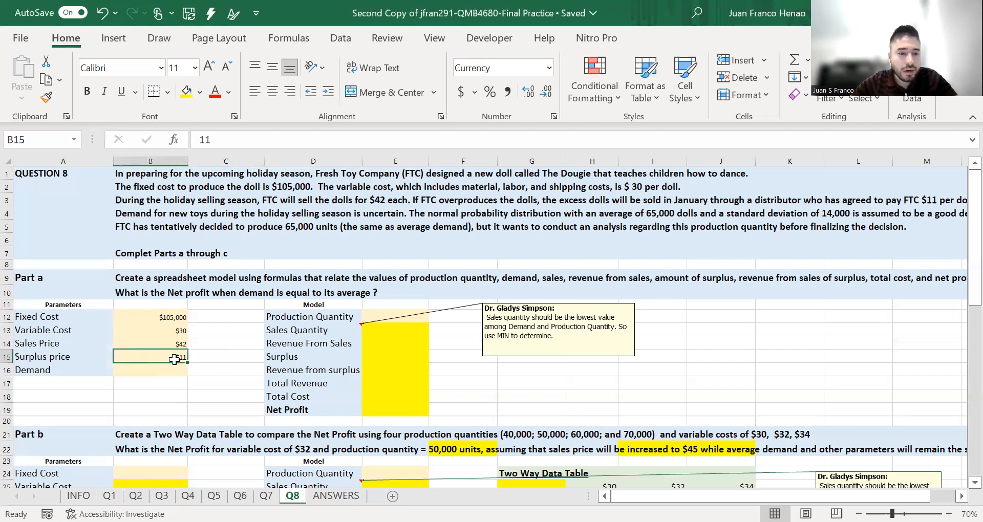
- Enter the average demand of 65000 as the Demand parameter in cell B16
click(171, 370)
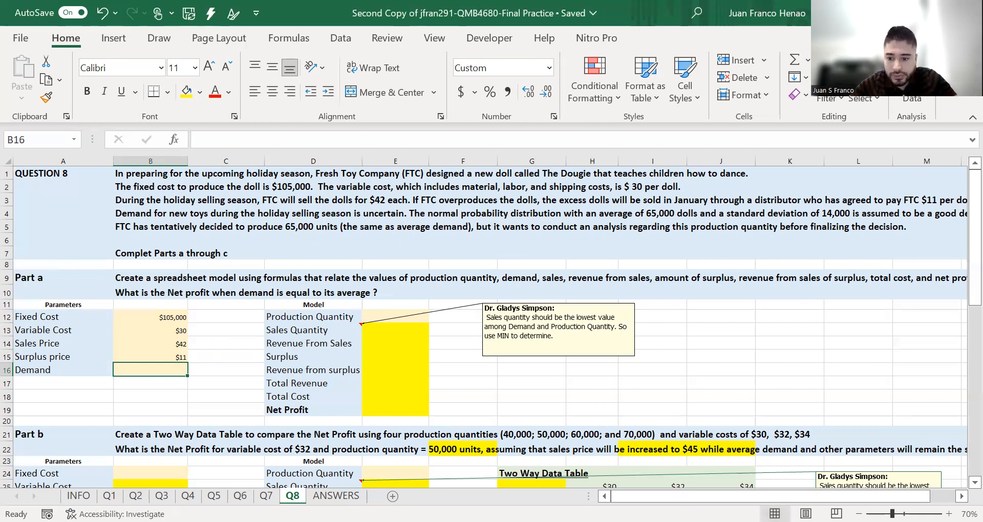
mouse_move(728, 497)
mouse_down()
mouse_move(753, 497)
mouse_move(727, 497)
mouse_up()
text(65,)
text(000)
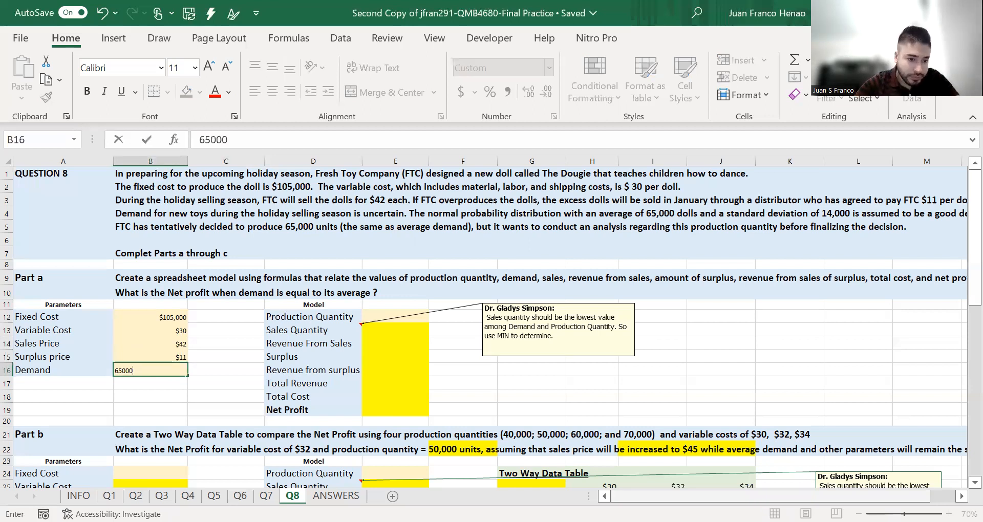
key(Tab)
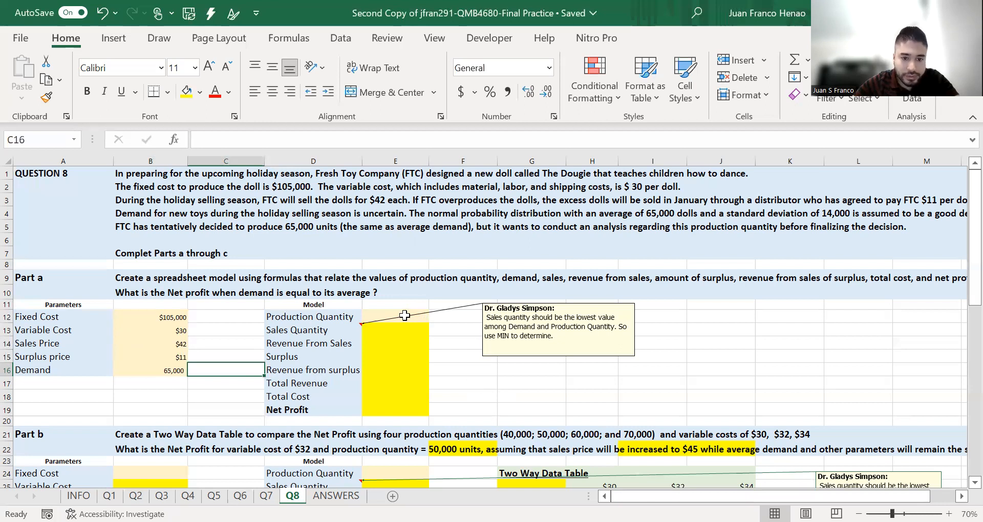
- Enter 65000 as the Production Quantity in cell E12 of the Part a model
click(405, 316)
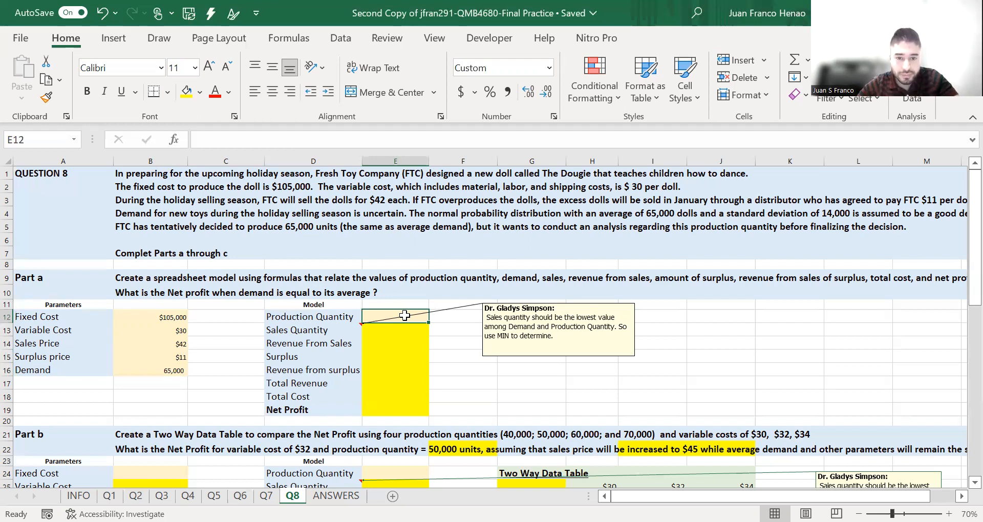
text(=)
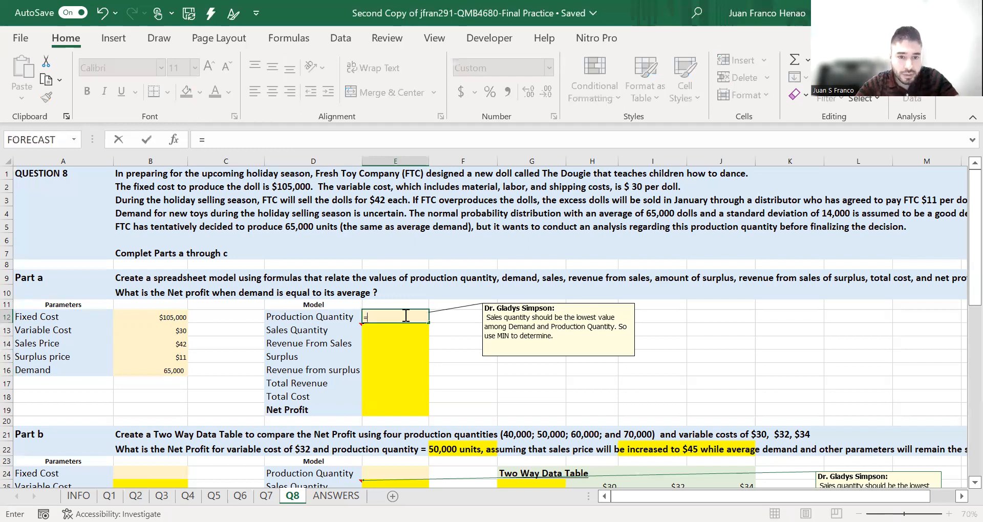
key(BackSpace)
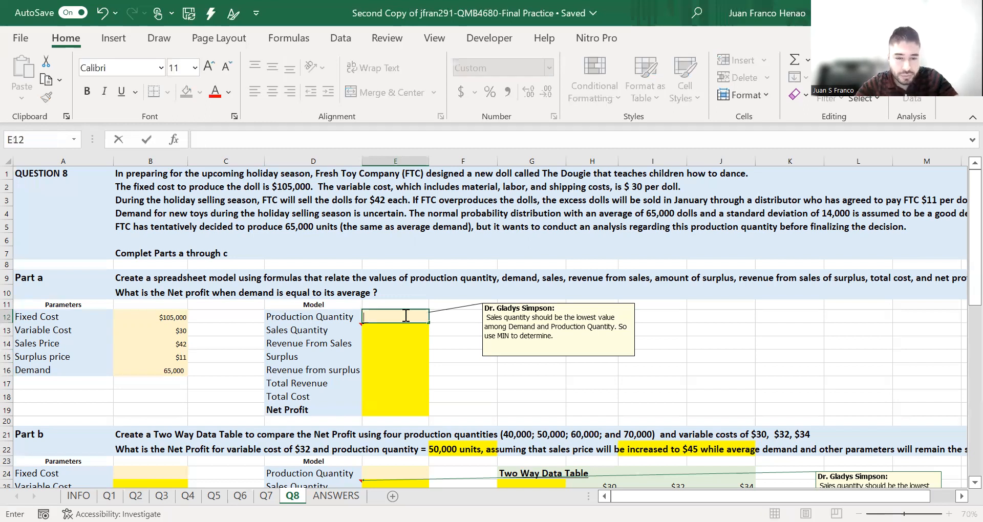
text(65)
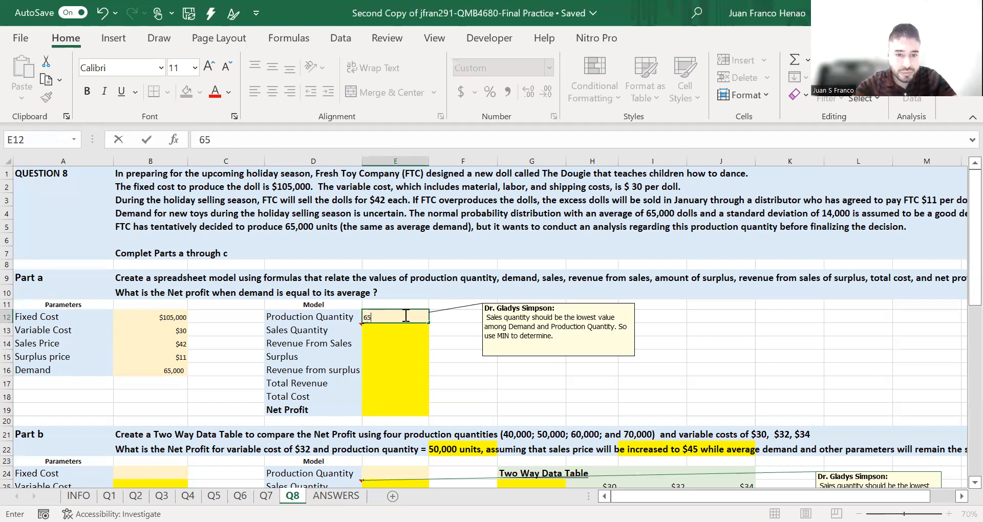
text(,000)
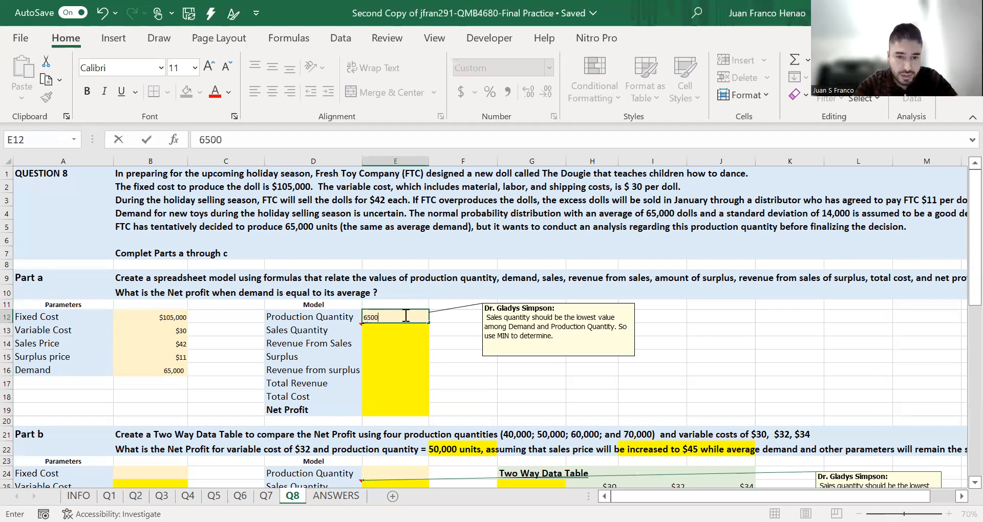
key(Tab)
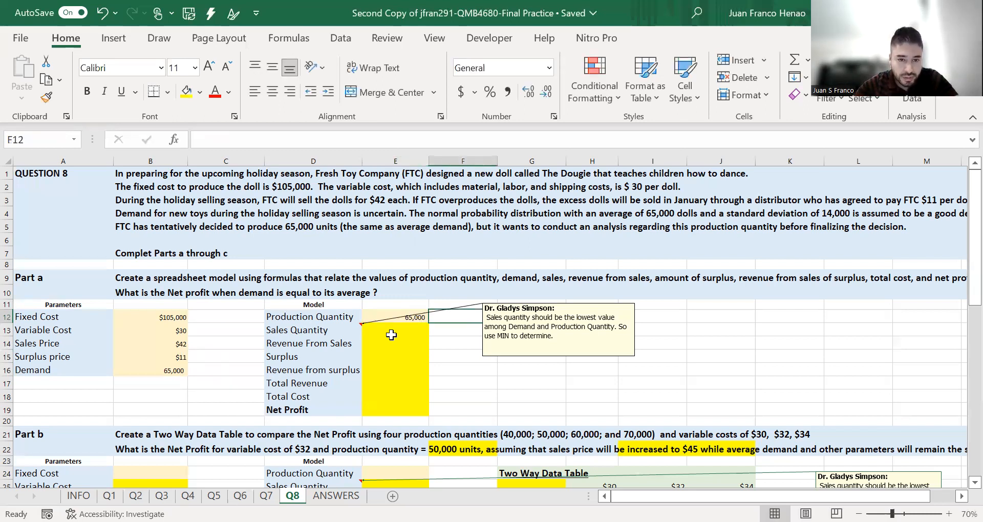
- Calculate Sales Quantity in E13 as the lower of demand and production quantity with =MIN(B16,E12)
click(391, 335)
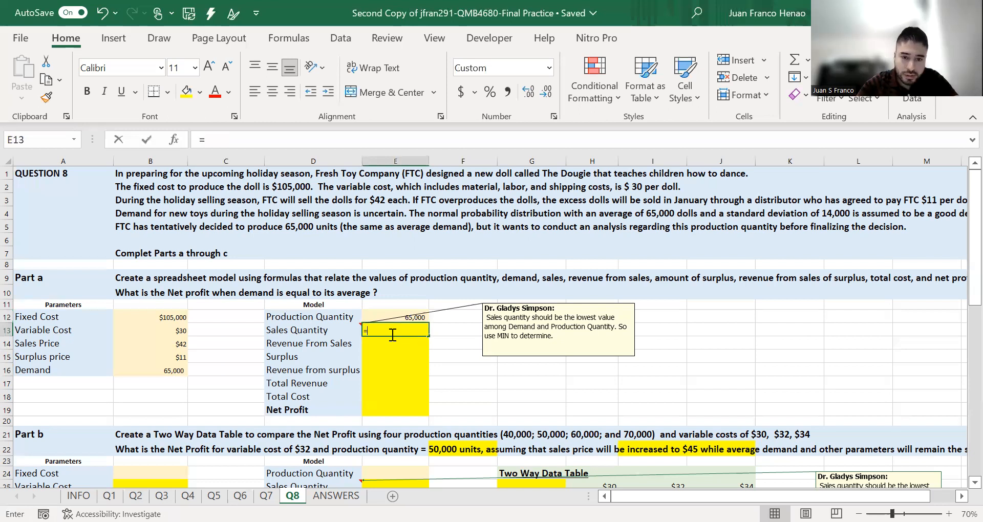
text(=)
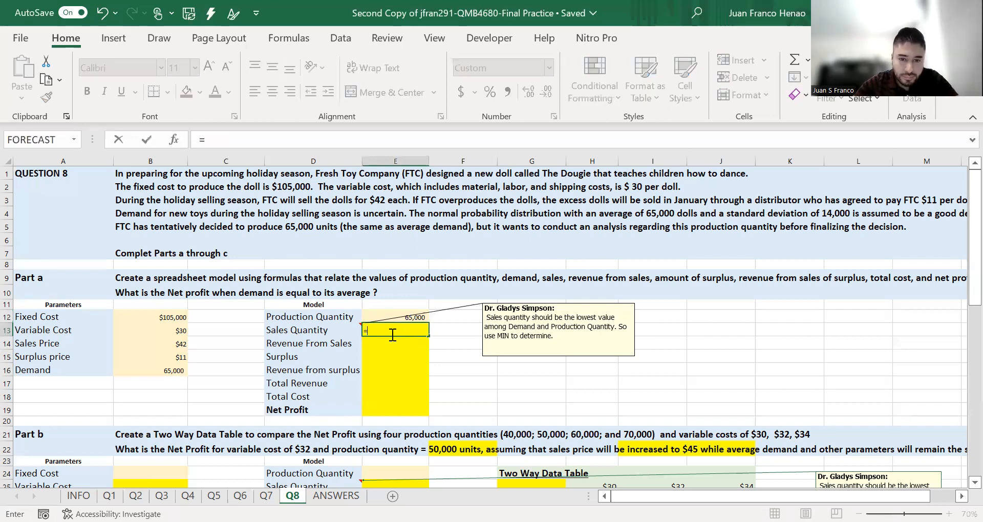
text(MIN()
click(167, 370)
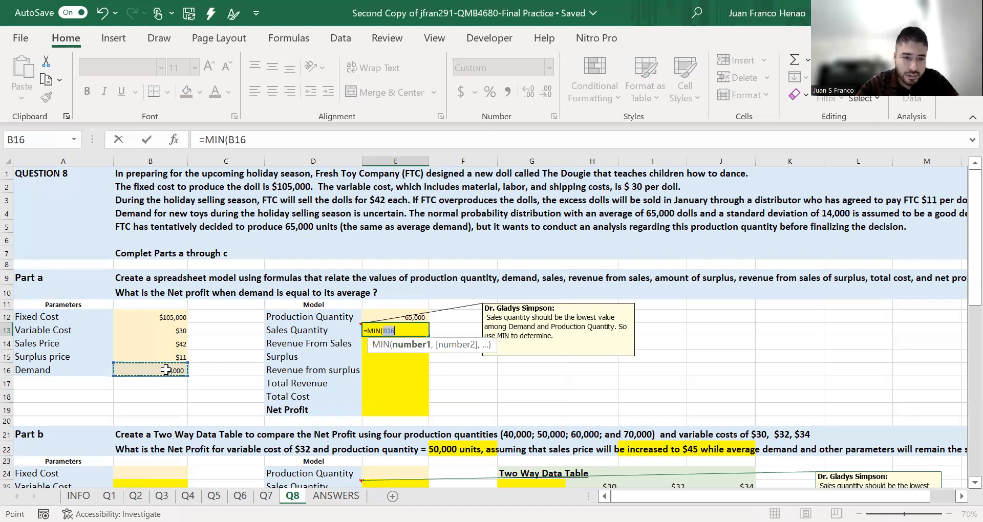
text(,)
click(379, 316)
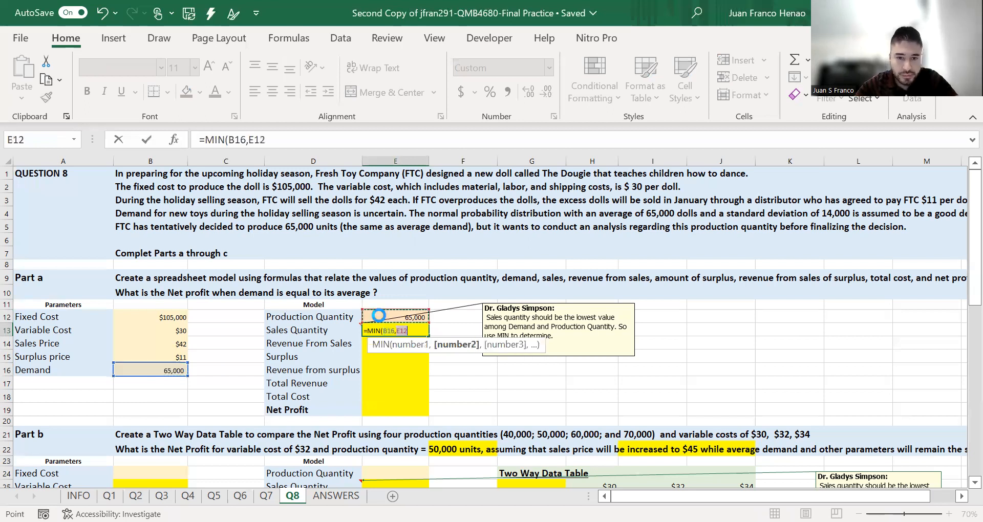
key(Return)
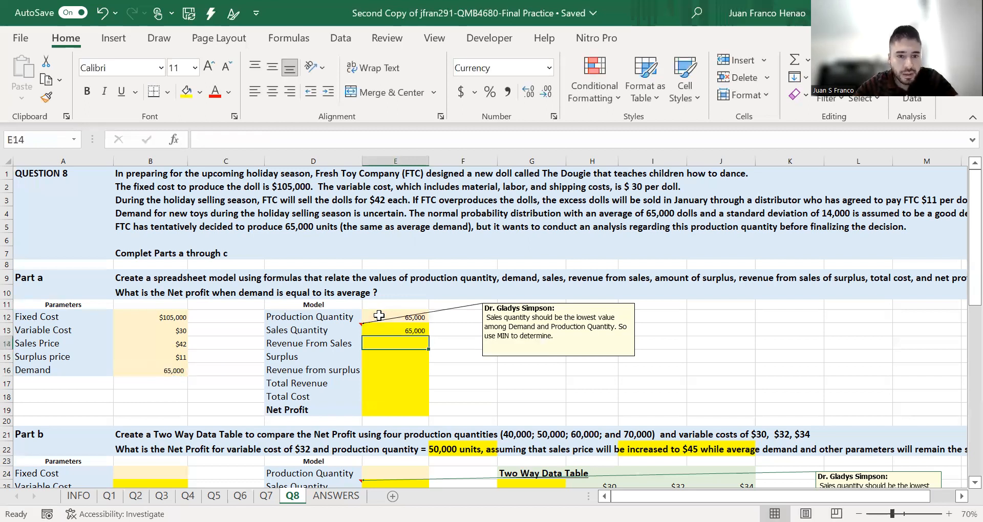
- Calculate Revenue From Sales in E14 by multiplying the sales quantity in E13 by the sales price in B14
text(=)
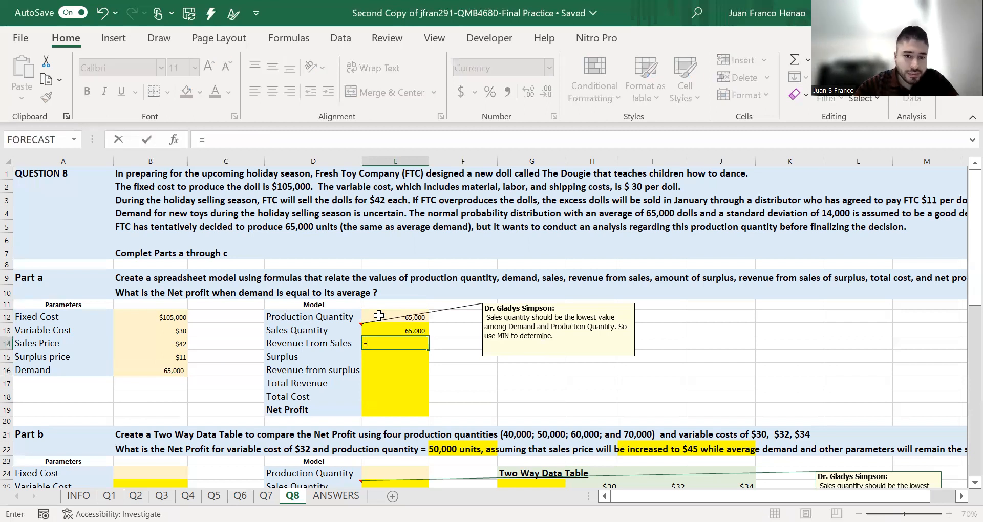
click(397, 331)
text(*)
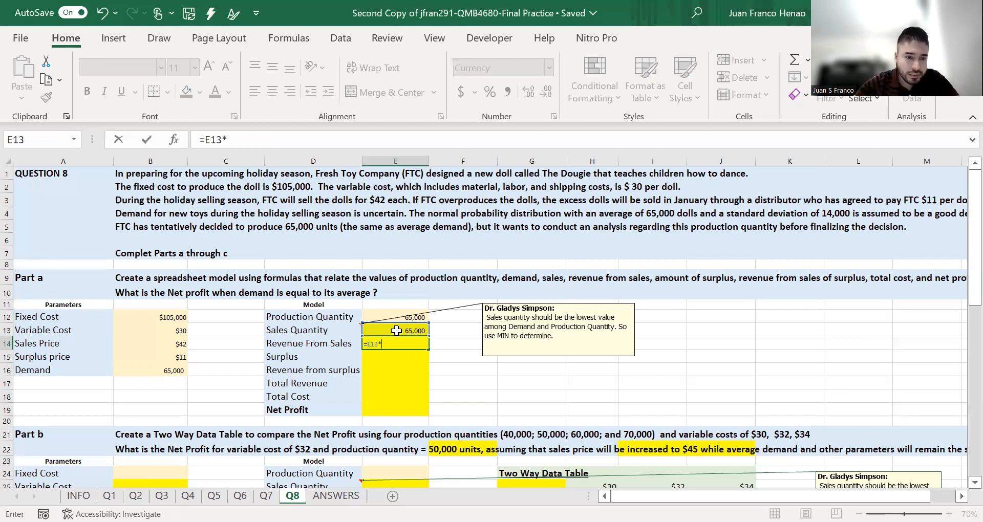
click(170, 344)
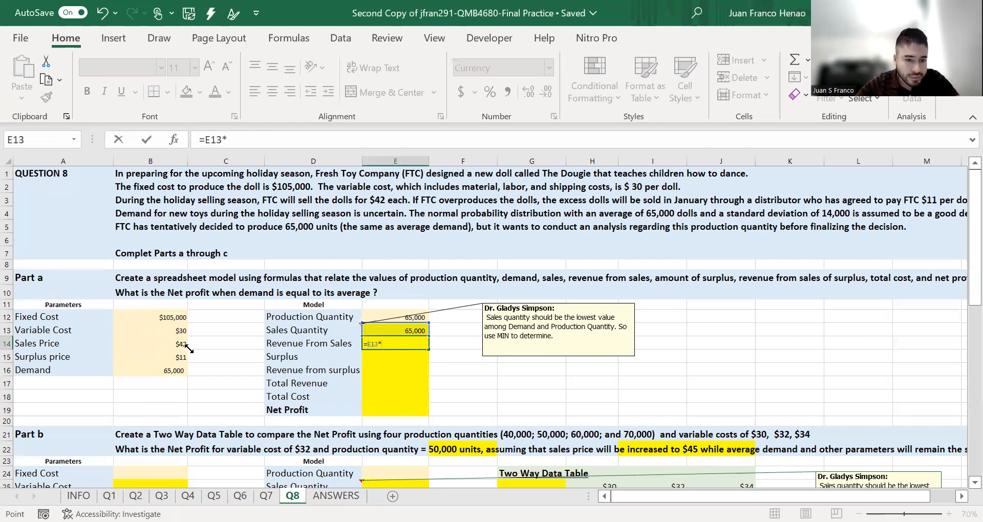
key(Return)
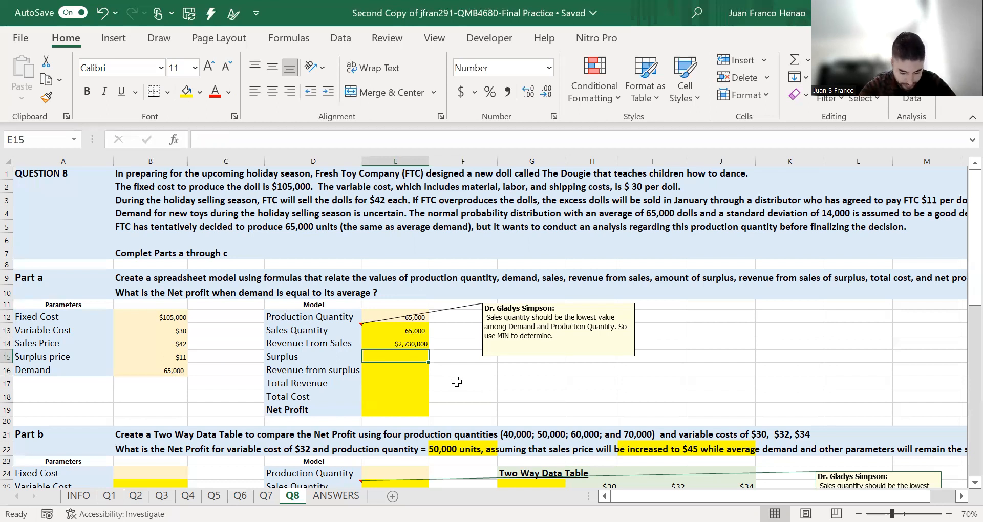
- Calculate Surplus in E15 by subtracting the sales quantity in E13 from the production quantity in E12
text(=)
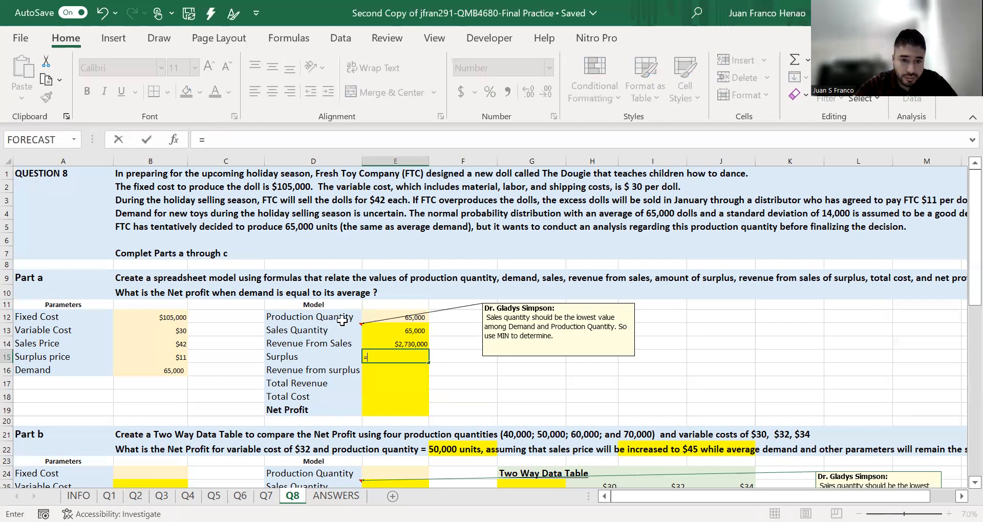
click(409, 318)
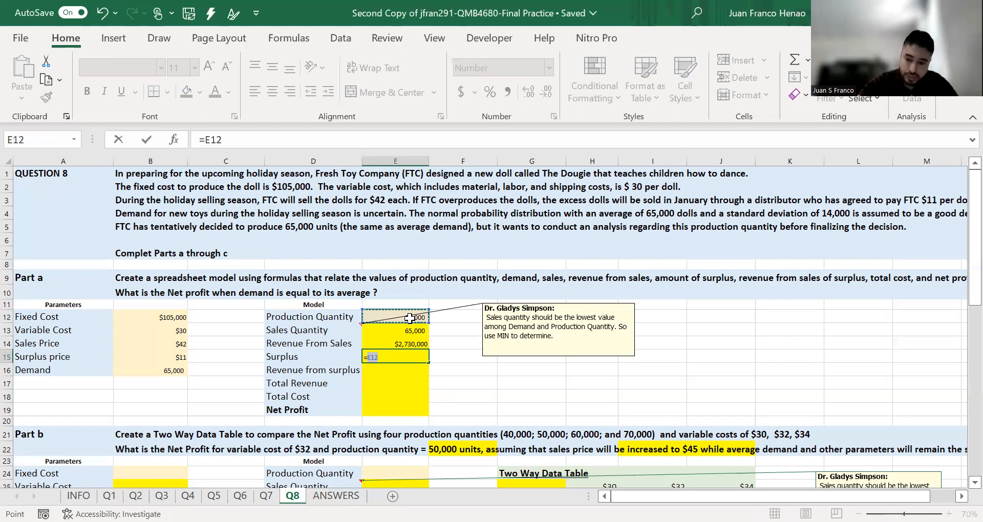
text(-)
click(405, 331)
key(Return)
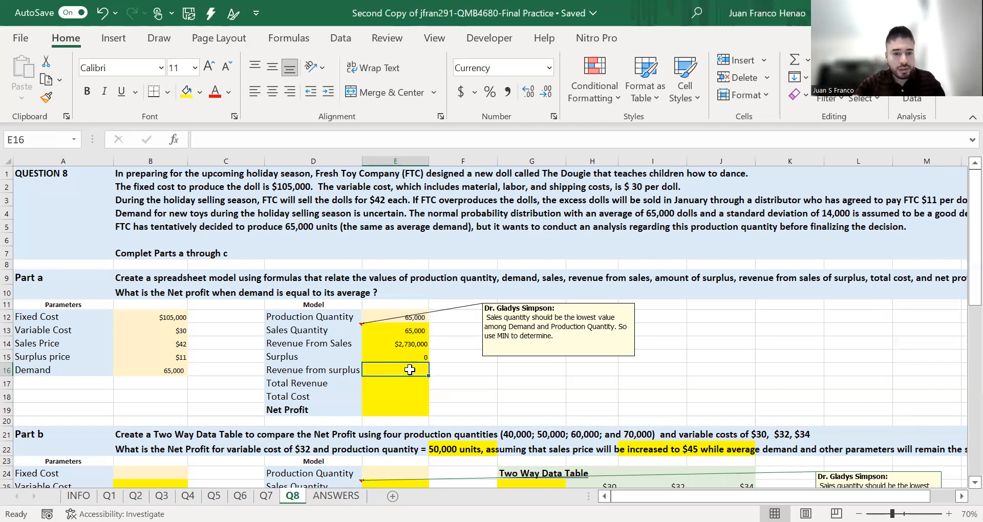
- Calculate Revenue from surplus in E16 by multiplying the surplus in E15 by the surplus price in B15
text(=)
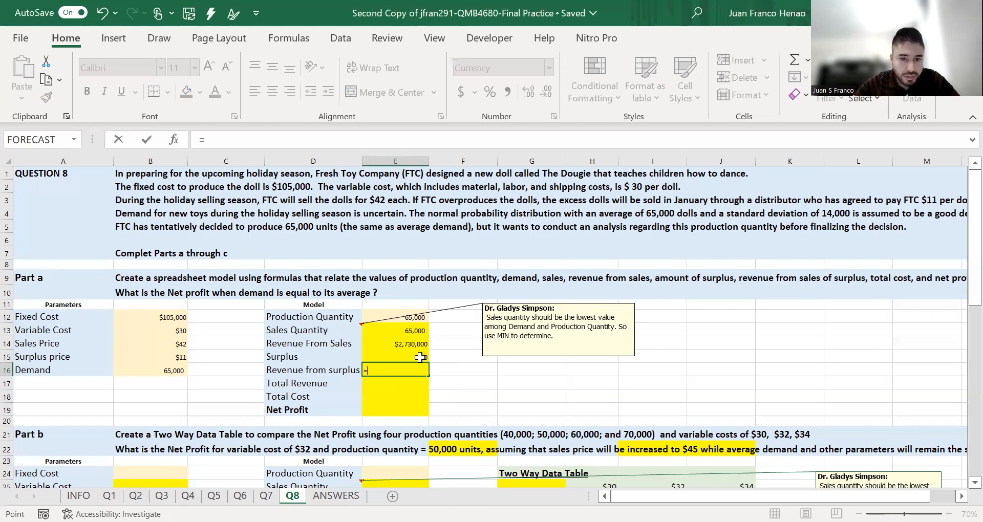
click(421, 357)
text(*)
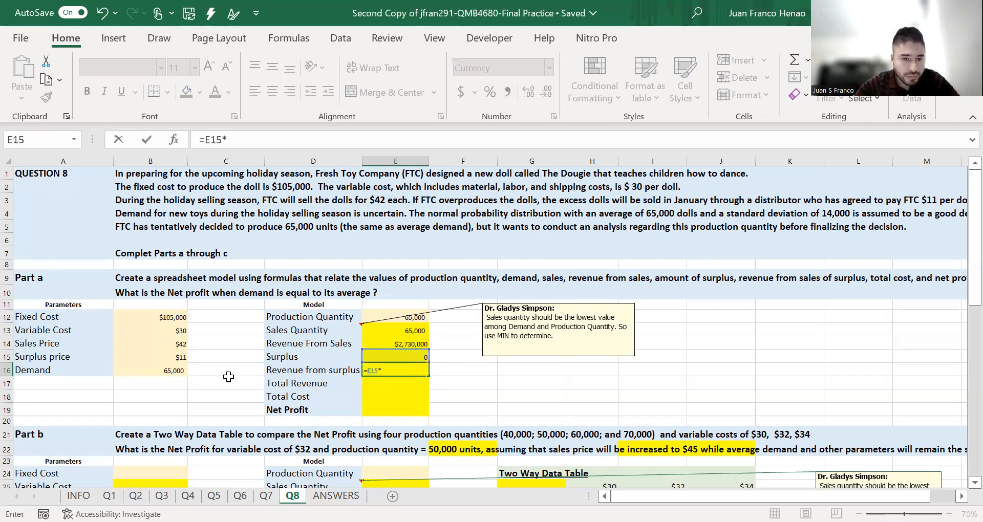
click(176, 357)
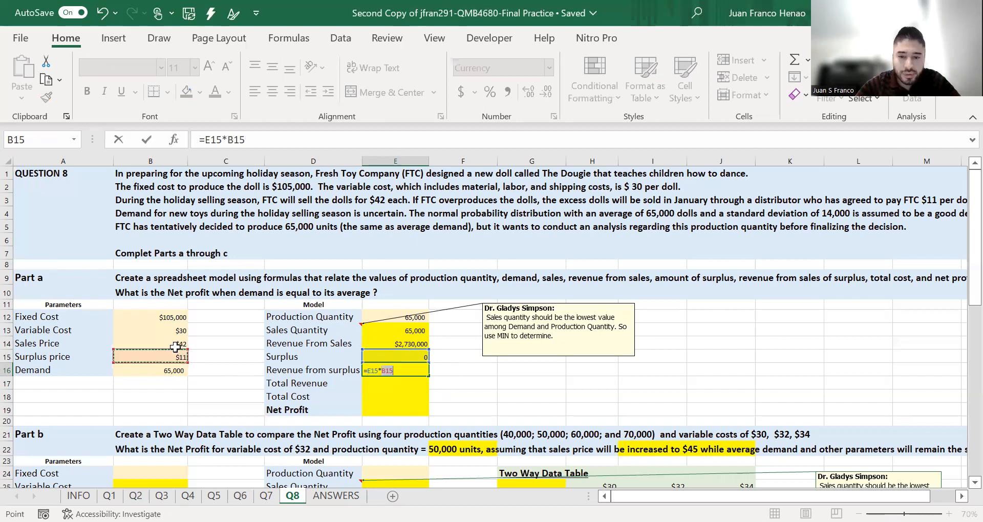
key(Return)
- Calculate Total Revenue in E17 by adding the revenue from sales in E14 and the revenue from surplus in E16
scroll(452, 363, down, 1)
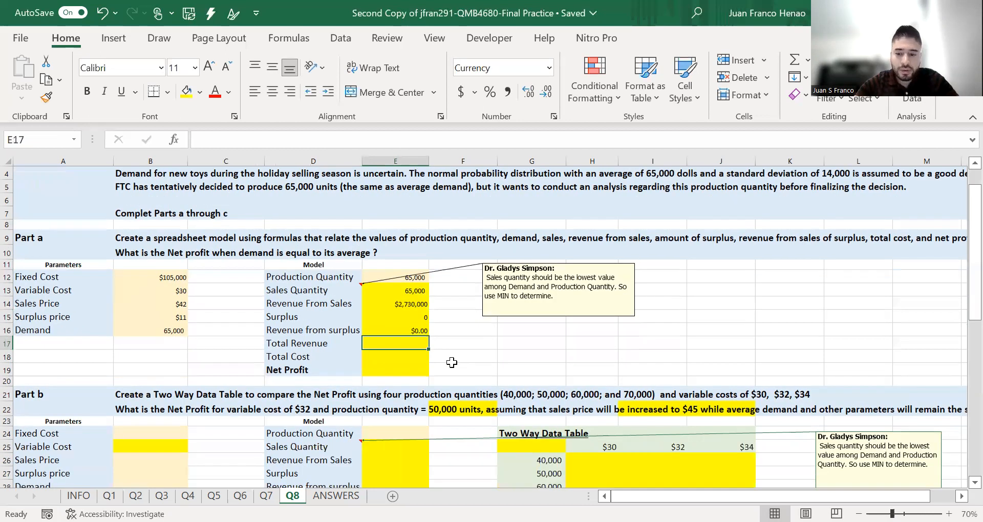
text(=)
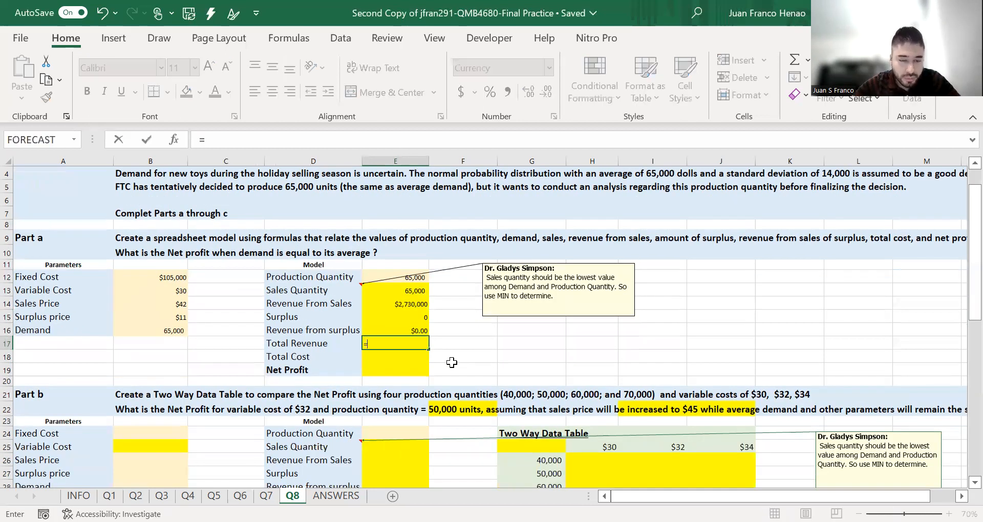
click(393, 305)
text(+)
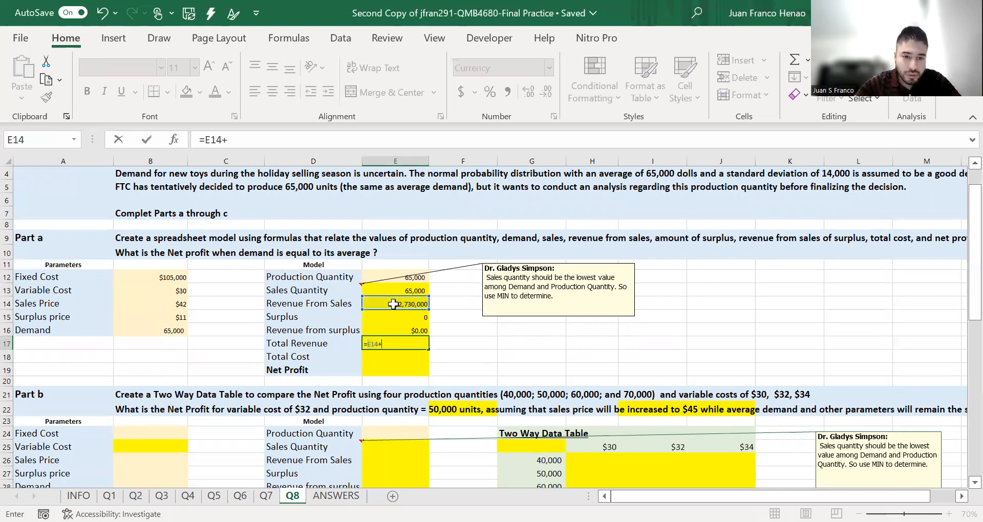
click(411, 329)
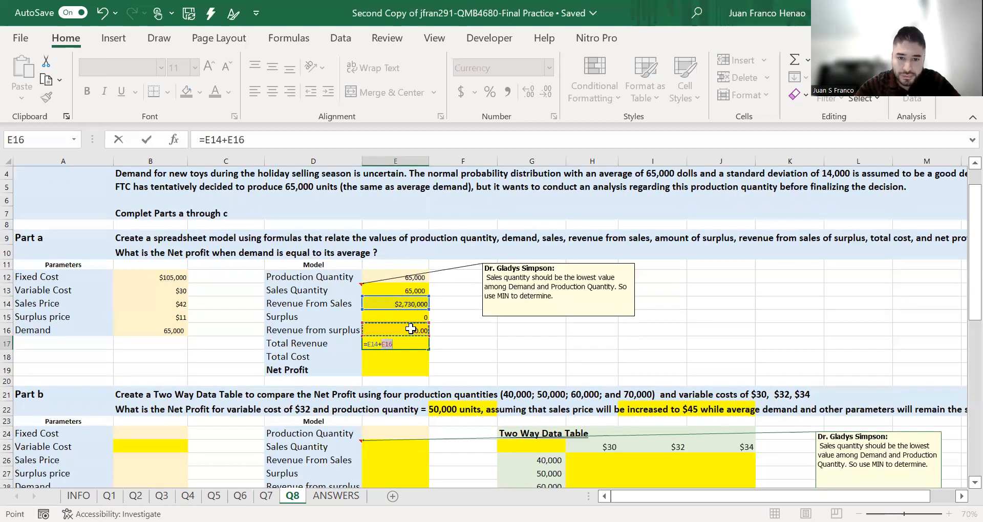
key(Return)
- Calculate Total Cost in E18 as variable cost times production quantity plus fixed cost with =(B13*E12)+B12
text(=)
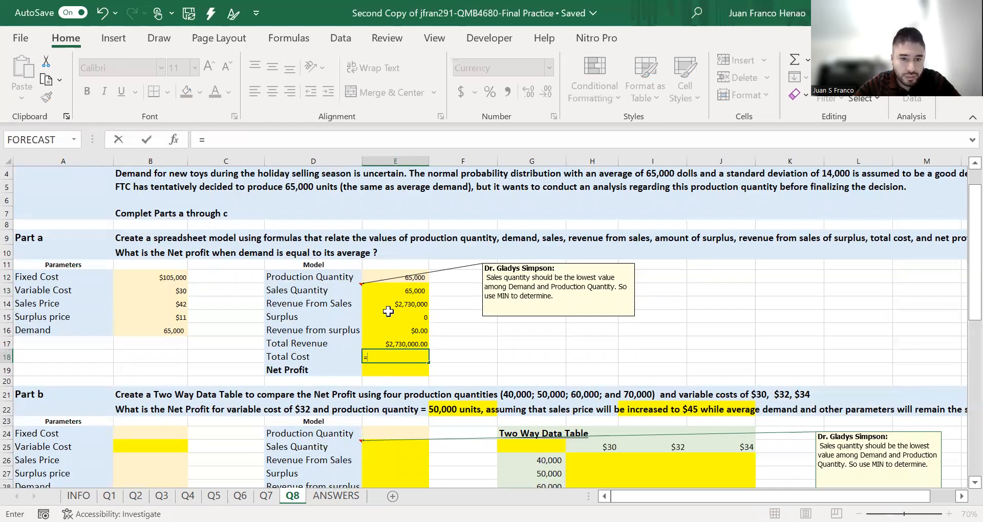
text(()
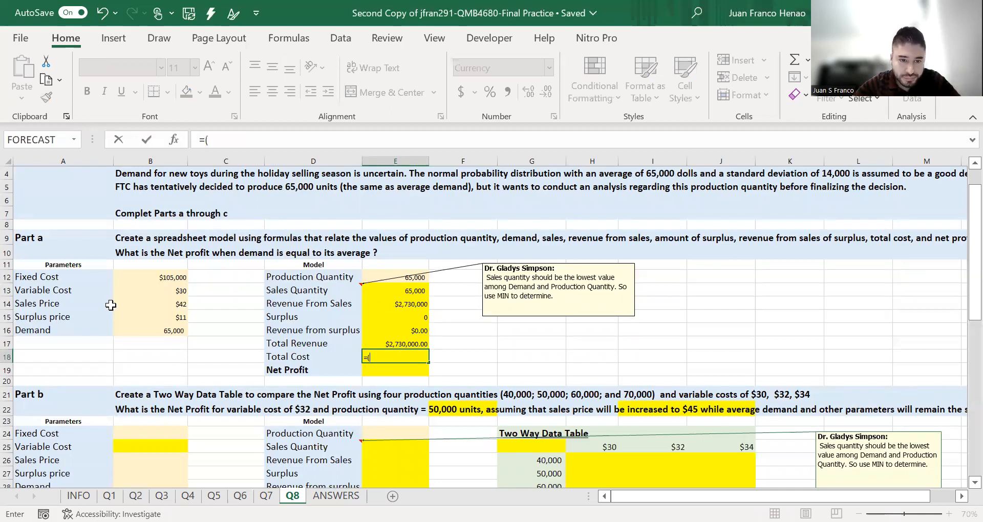
click(147, 291)
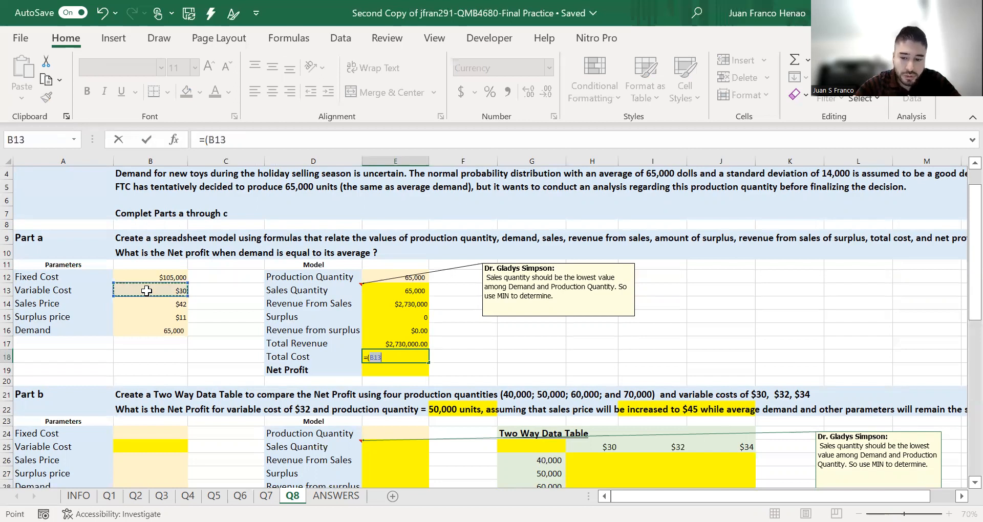
text(*)
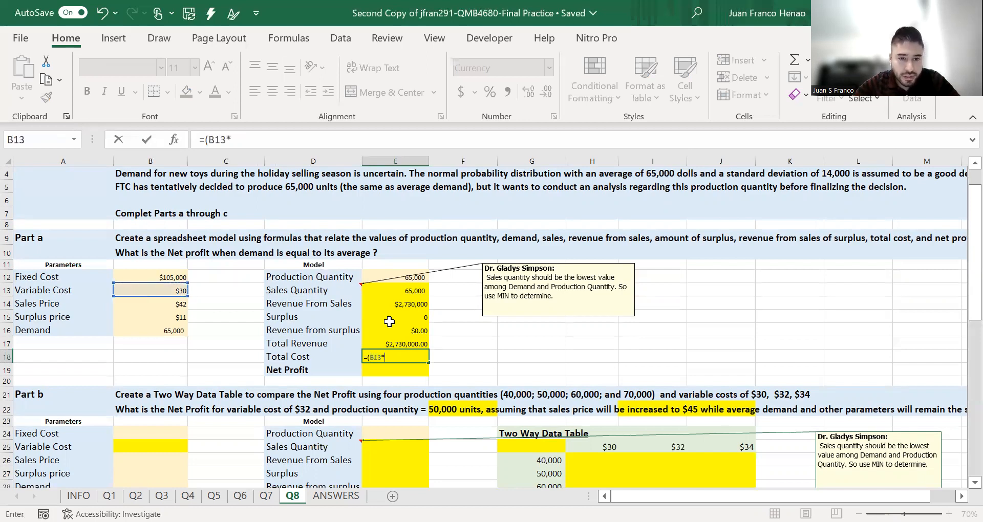
click(403, 278)
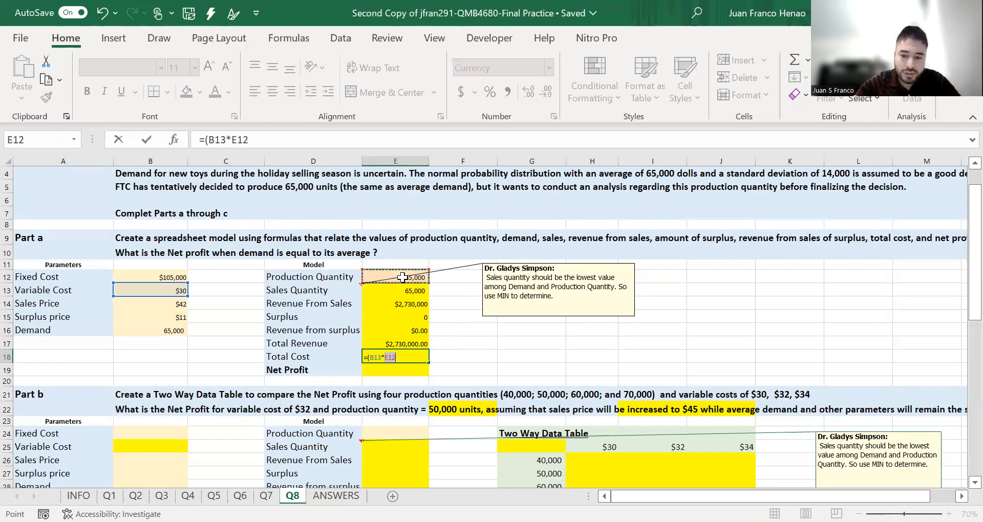
text()+)
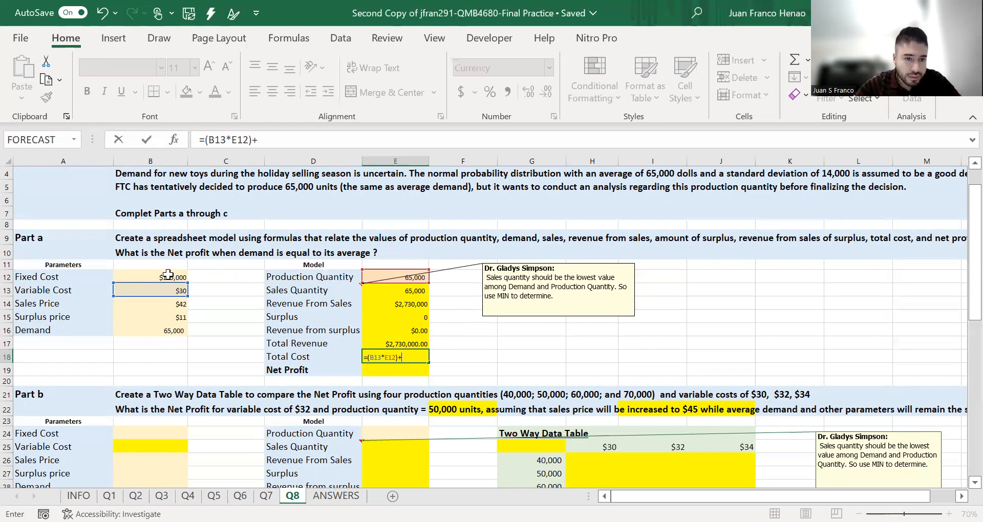
click(181, 278)
key(Return)
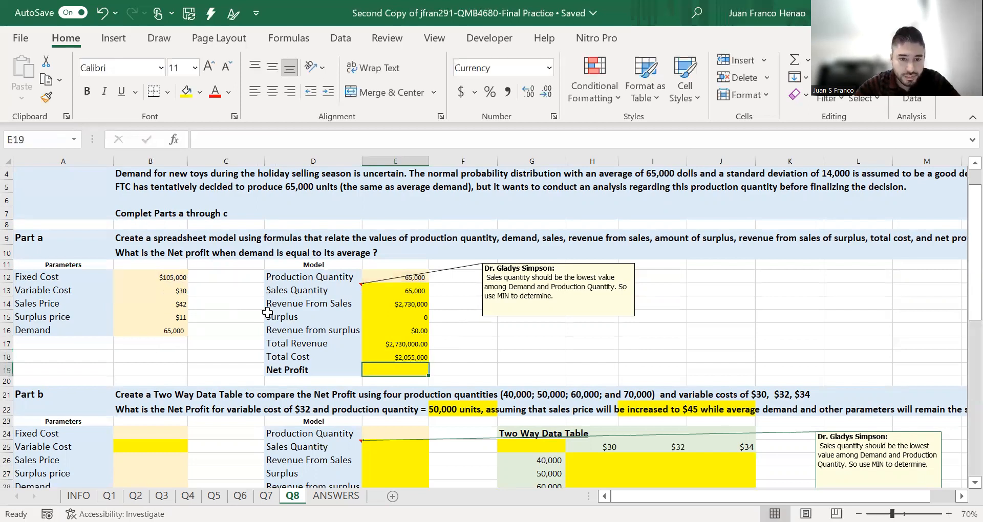
- Calculate Net Profit in E19 by subtracting the total cost in E18 from the total revenue in E17
scroll(268, 312, down, 1)
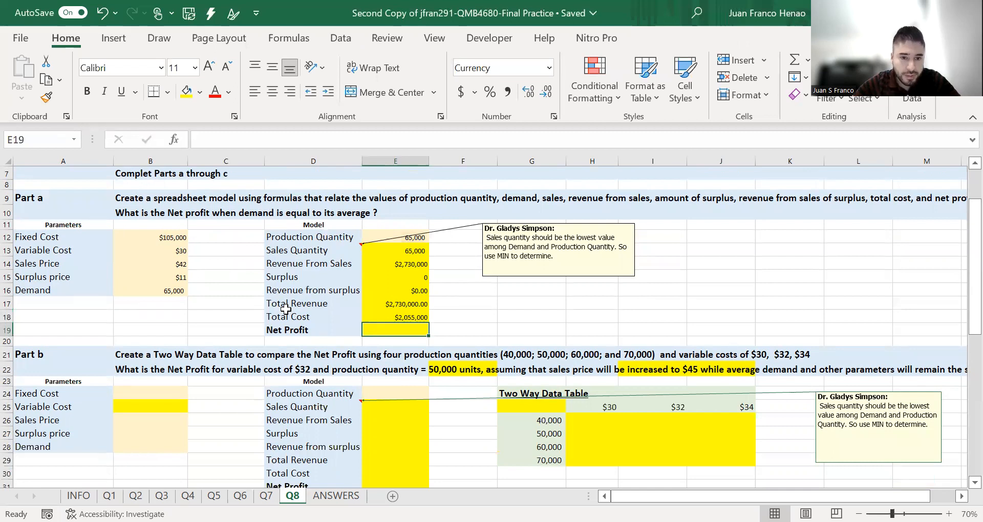
text(=)
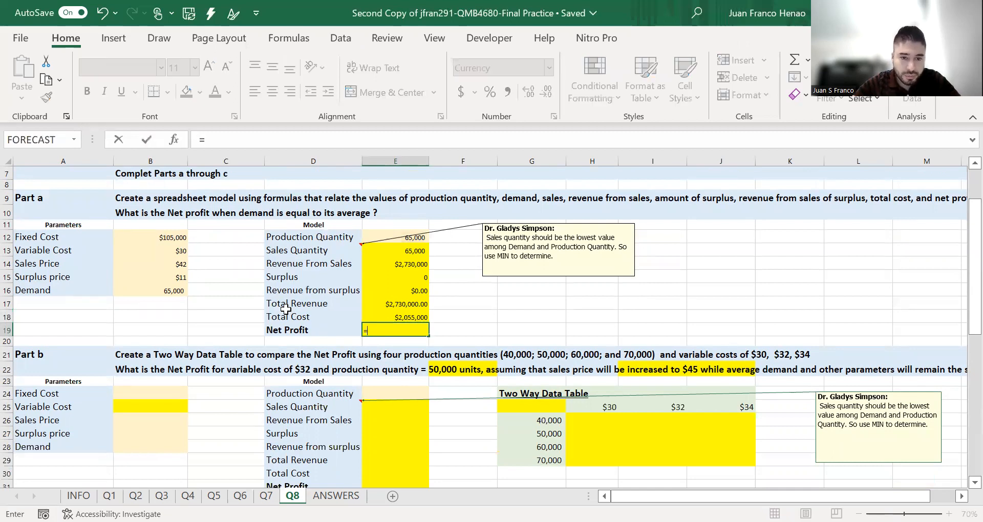
click(392, 306)
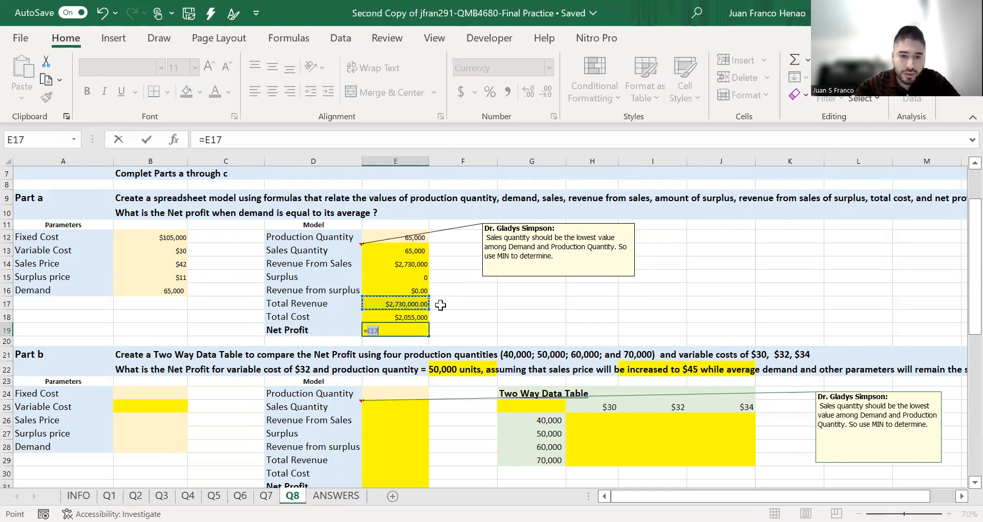
text(-)
click(412, 316)
key(Return)
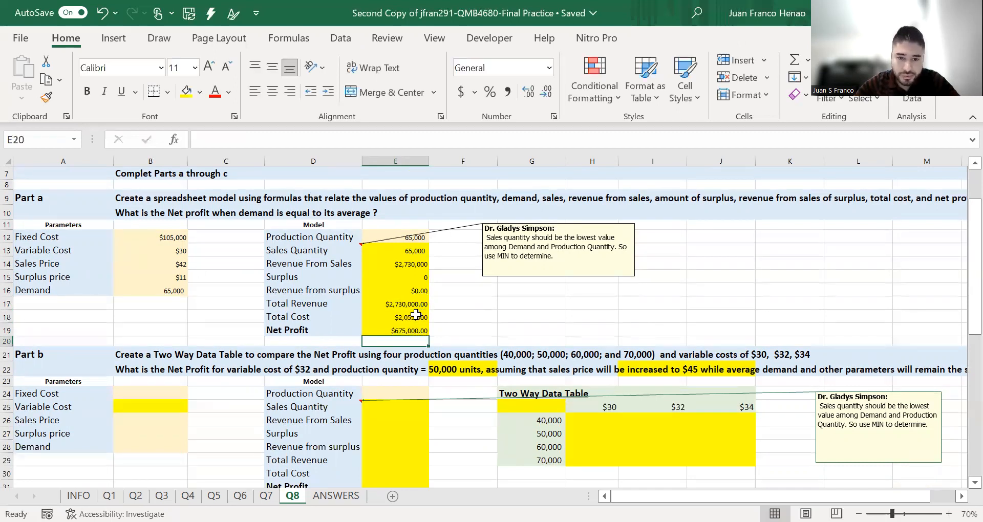
- Review the Part b question text for the variable cost, production quantity and sales price, and compare it with the Part a parameters
scroll(413, 318, down, 1)
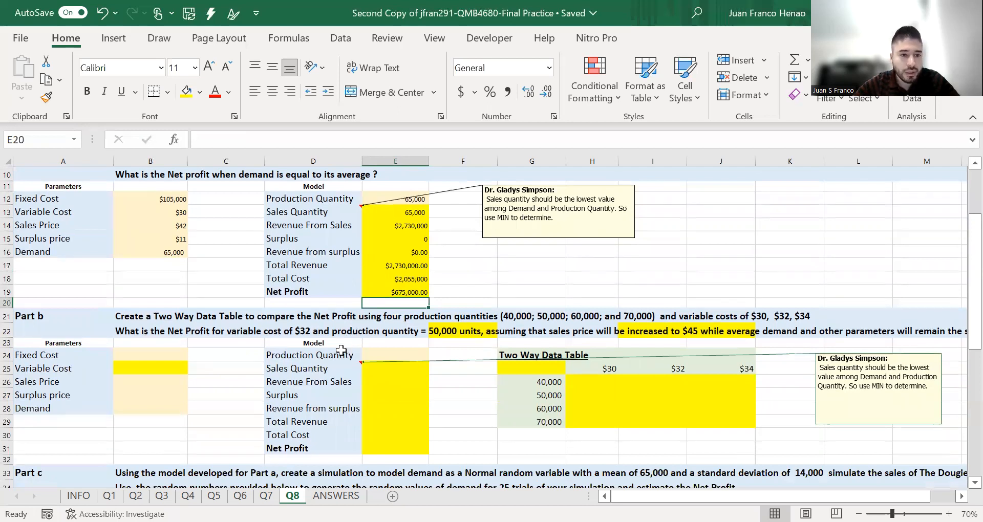
scroll(342, 350, down, 2)
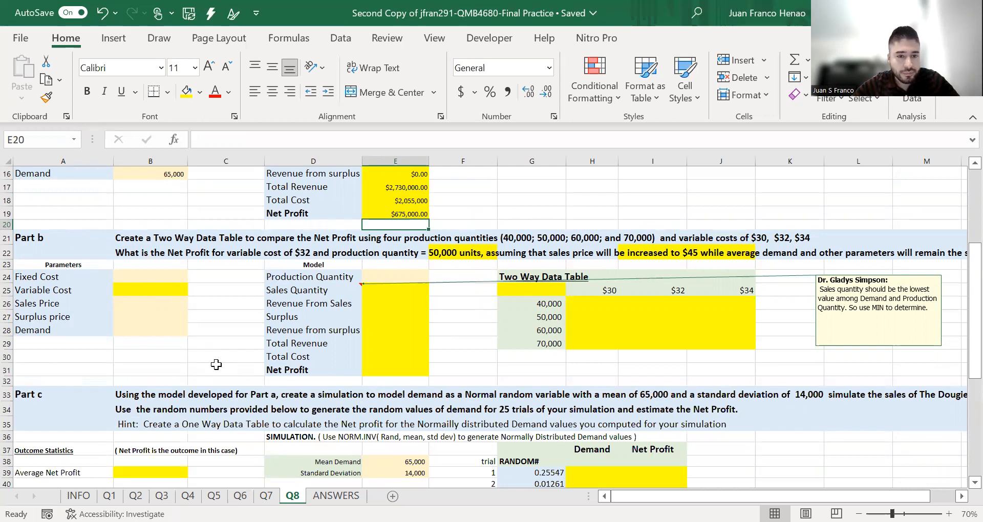
click(312, 252)
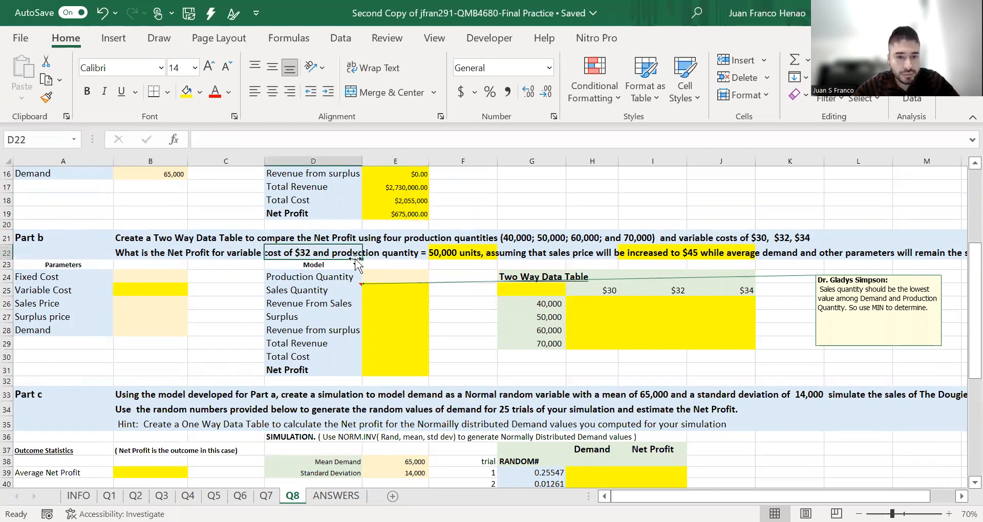
click(450, 256)
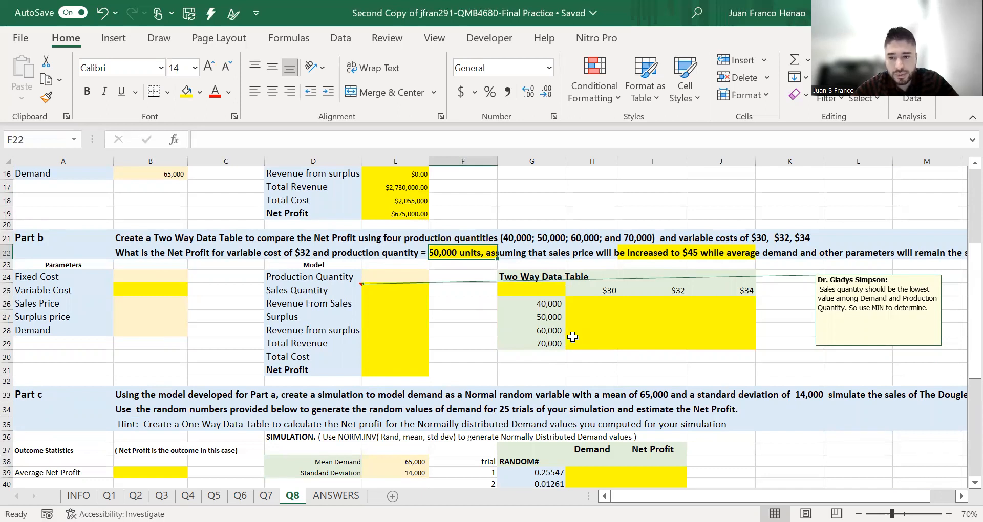
mouse_move(718, 497)
mouse_down()
mouse_move(743, 497)
mouse_move(718, 497)
mouse_up()
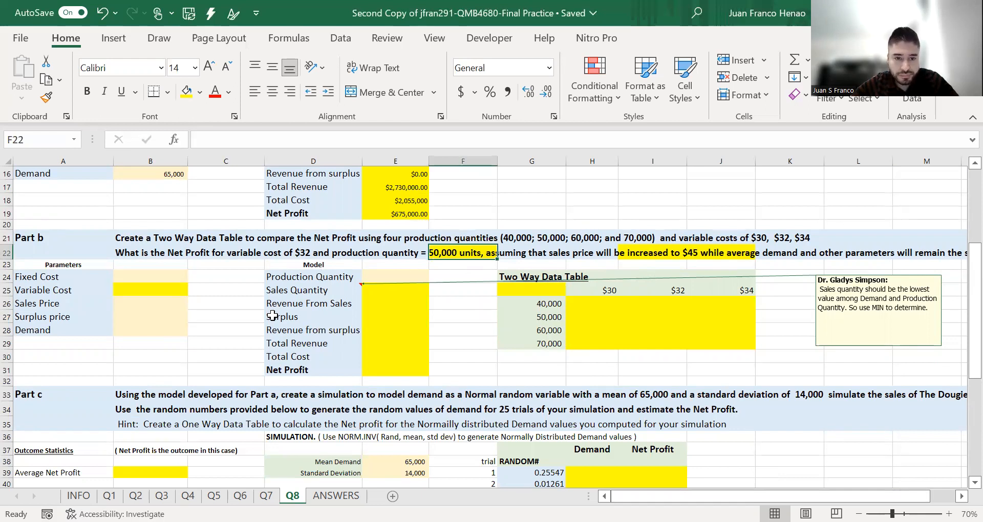
scroll(238, 299, up, 5)
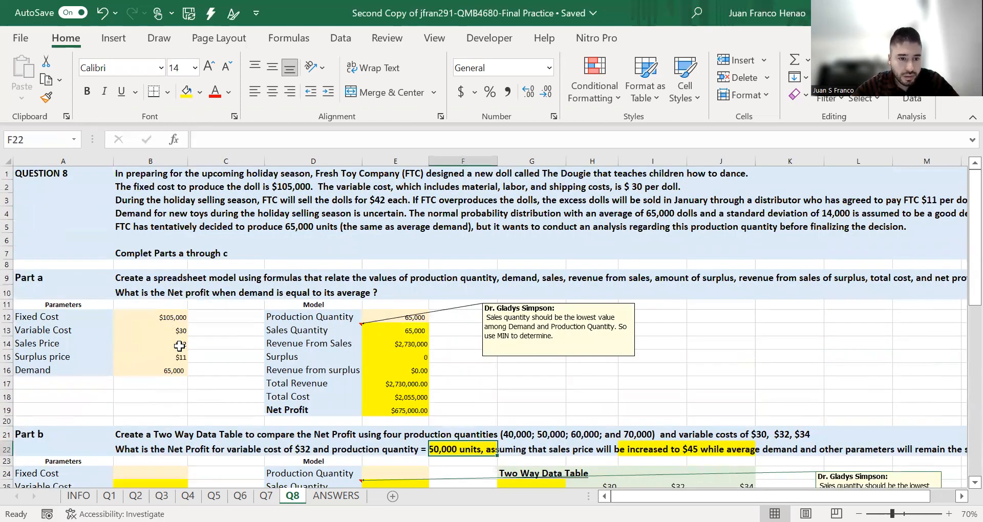
scroll(174, 342, down, 4)
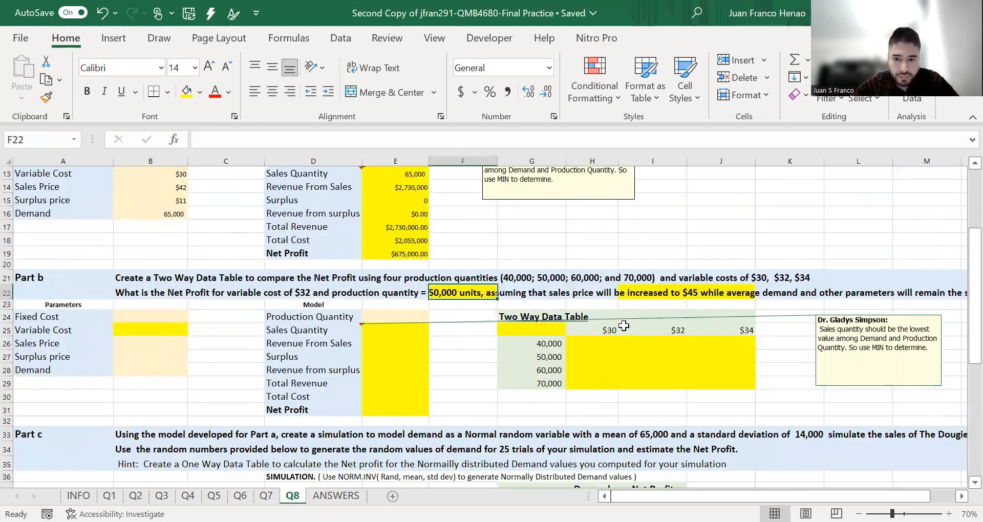
- Enter 45 as the Sales Price in cell B26 of the Part b parameters
click(157, 341)
text(45.00)
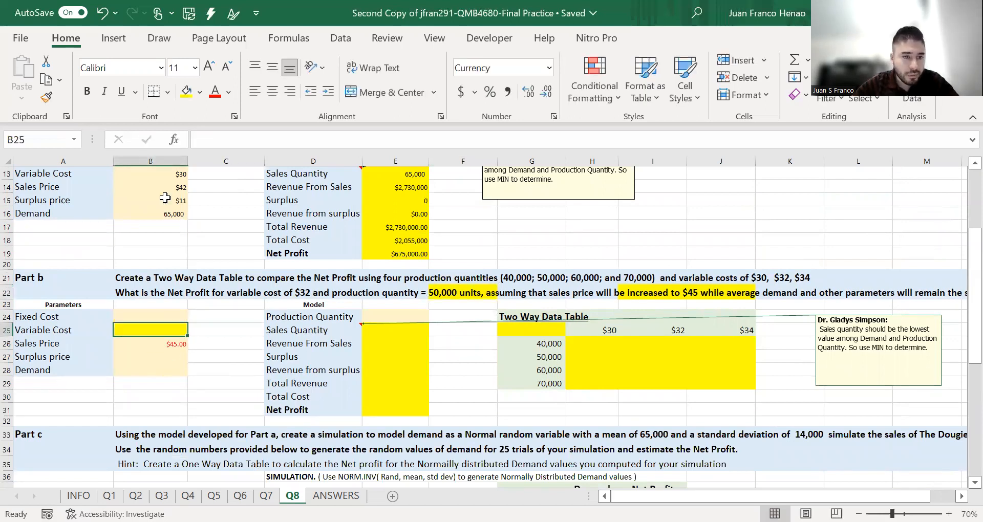
key(Up)
click(176, 188)
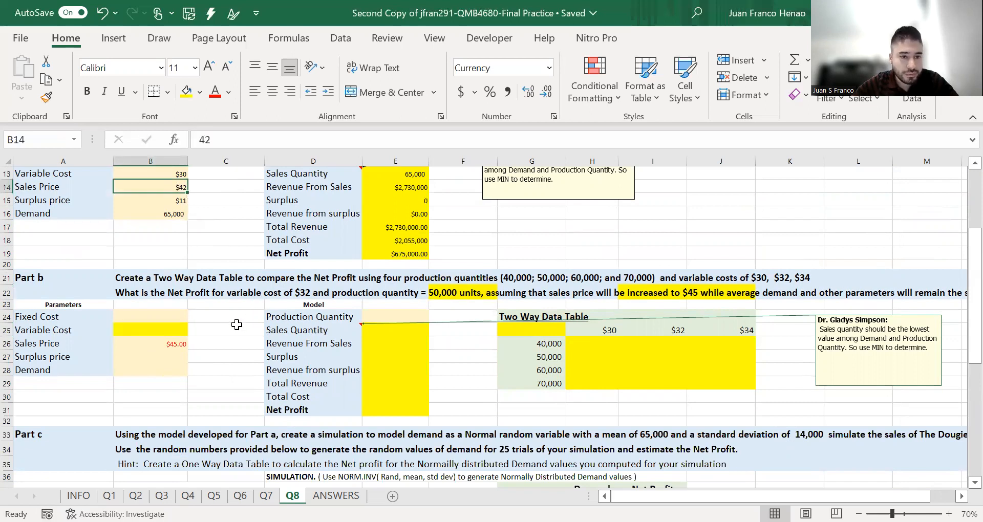
click(118, 292)
click(167, 345)
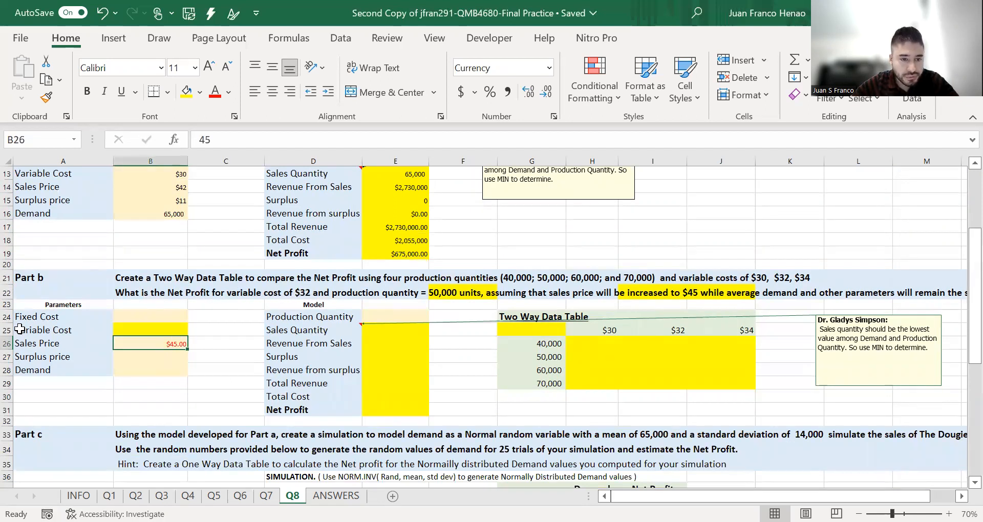
- Enter 32 in the Fixed Cost cell B24 of the Part b parameters
click(143, 318)
text(32)
scroll(193, 306, up, 2)
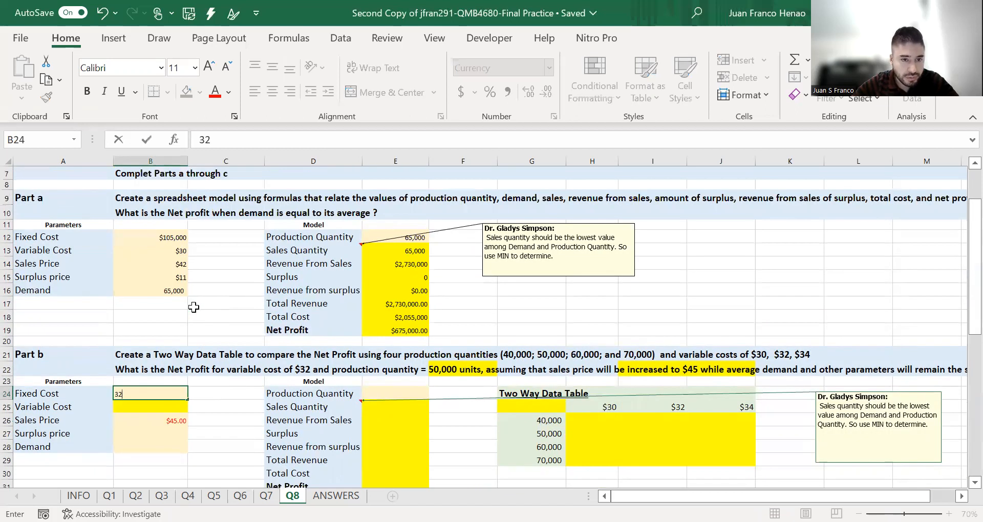
scroll(194, 307, down, 1)
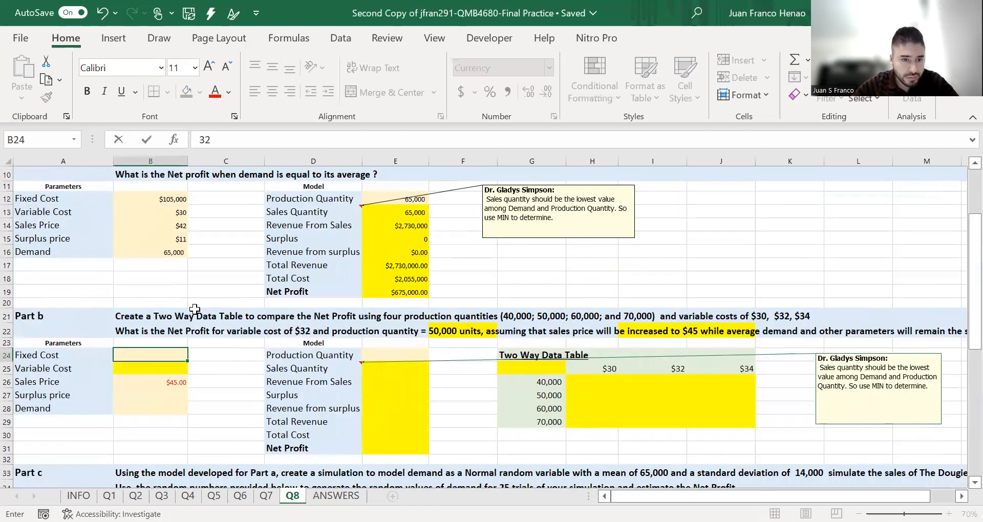
scroll(195, 309, down, 3)
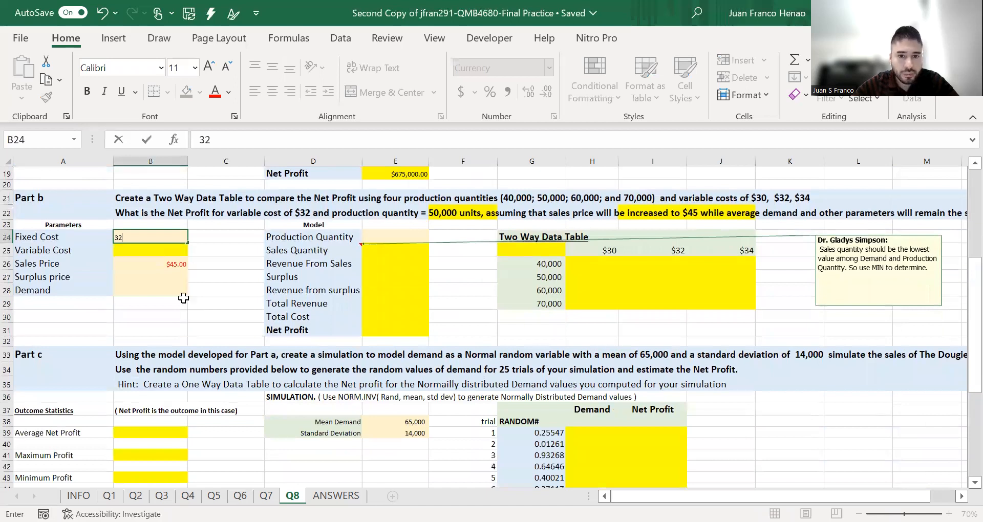
key(Tab)
- Enter 50000 as the Production Quantity in cell E24 of the Part b model
scroll(200, 330, up, 1)
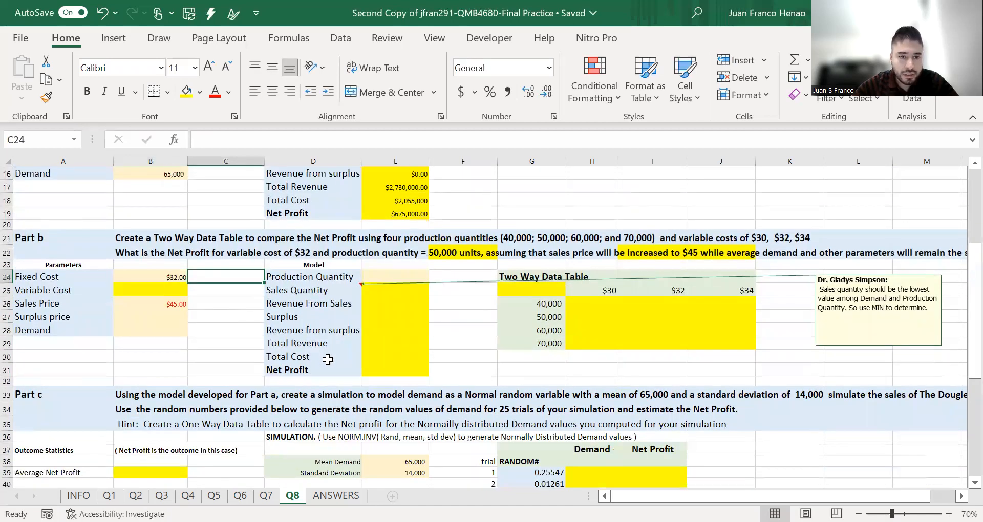
scroll(328, 361, up, 3)
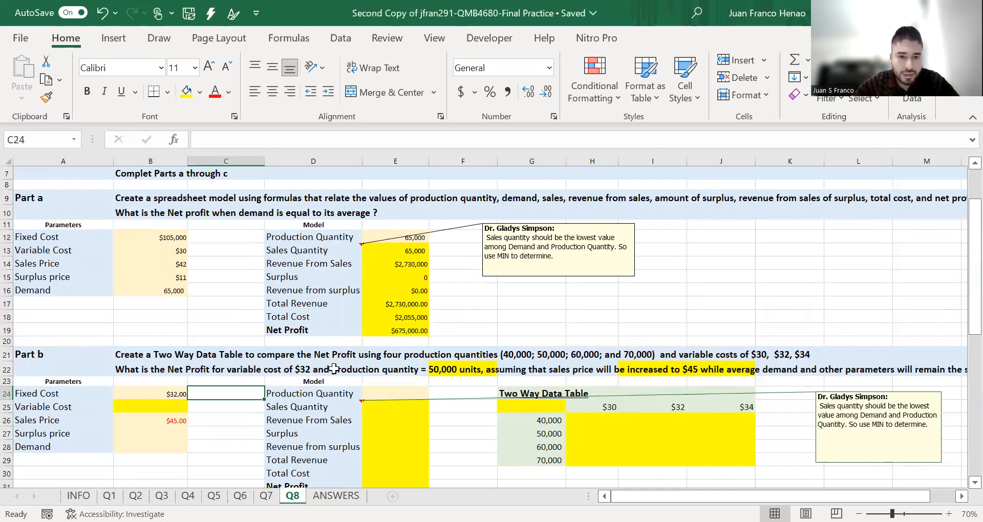
click(375, 393)
text(50)
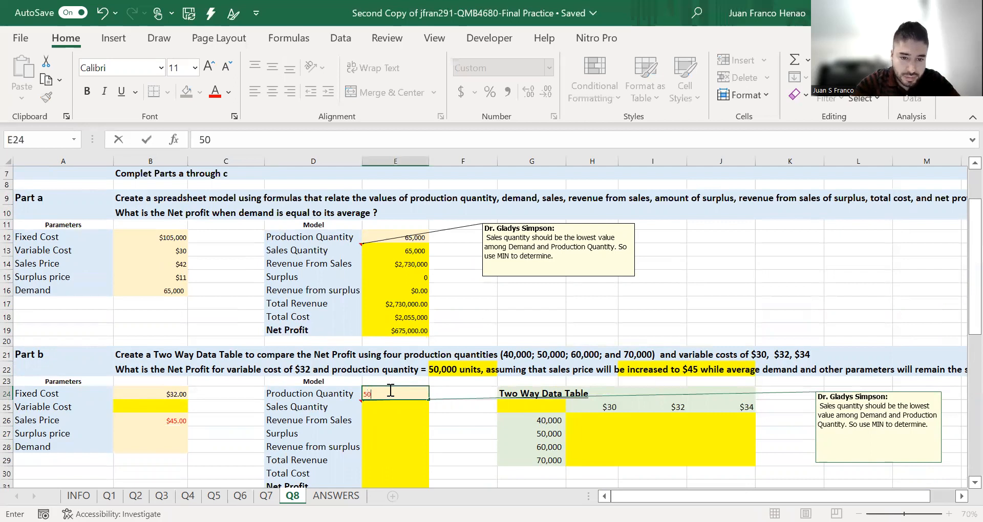
text(000)
key(Return)
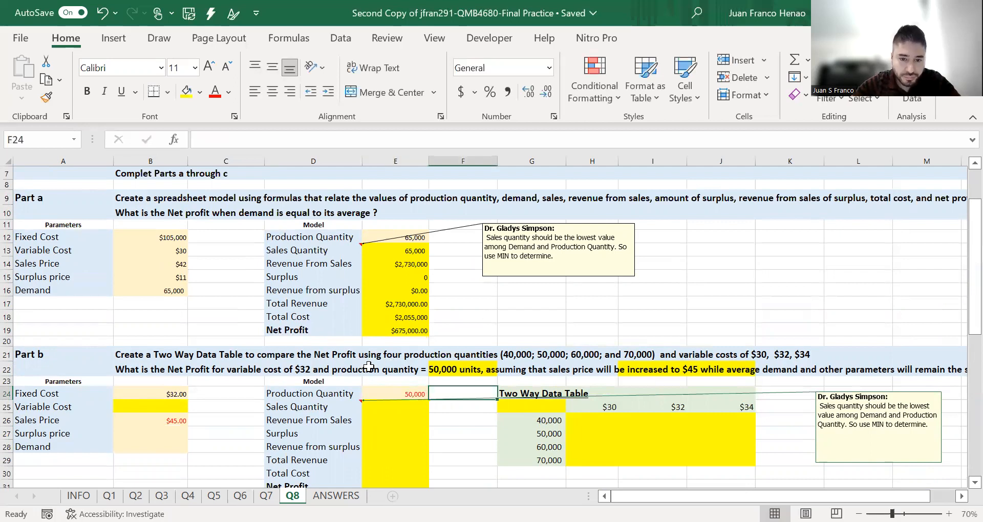
- Copy the Part a Demand value from B16 into the Part b Demand cell B28
scroll(160, 405, down, 1)
click(159, 408)
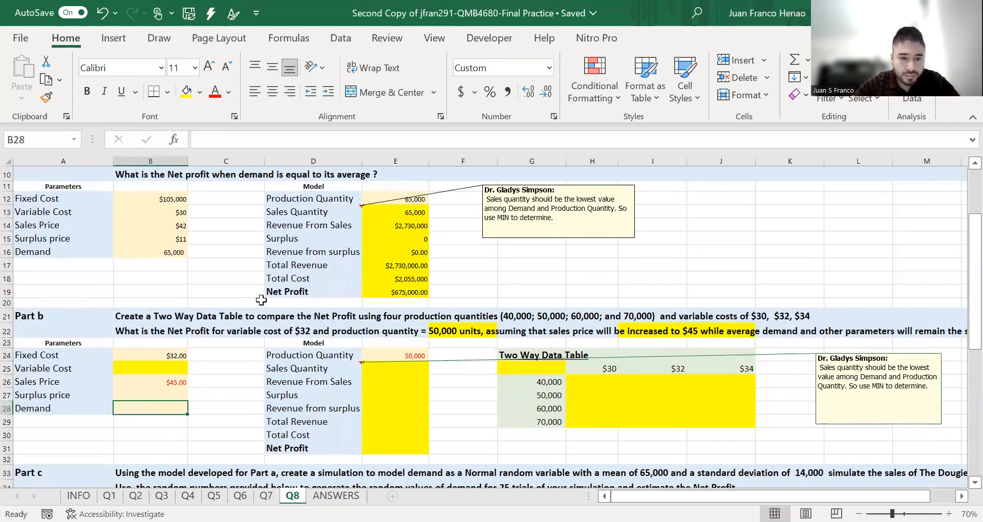
click(169, 251)
key(ctrl+c)
click(169, 408)
key(ctrl+v)
- Enter 11 as the Surplus price in B27 and 32 as the Variable Cost in B25 of the Part b parameters
click(210, 394)
click(164, 392)
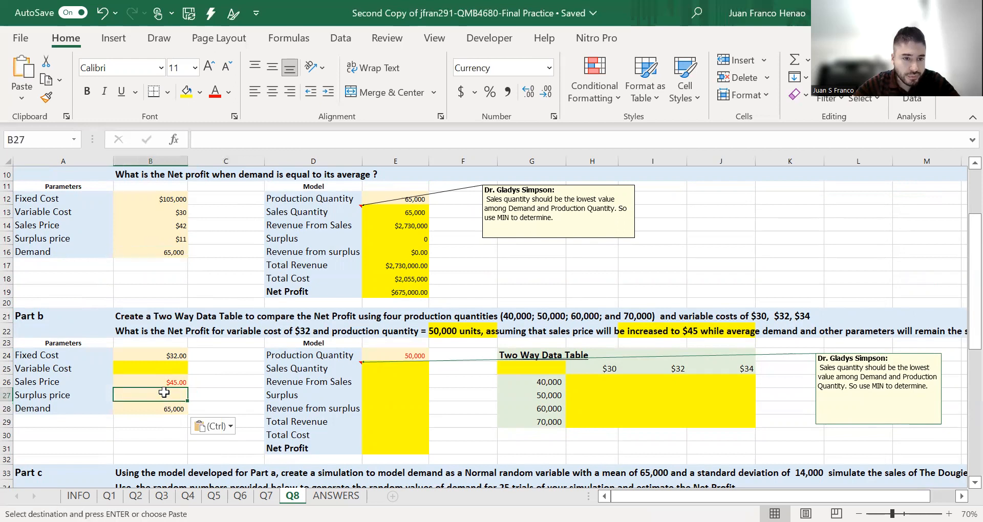
text(11)
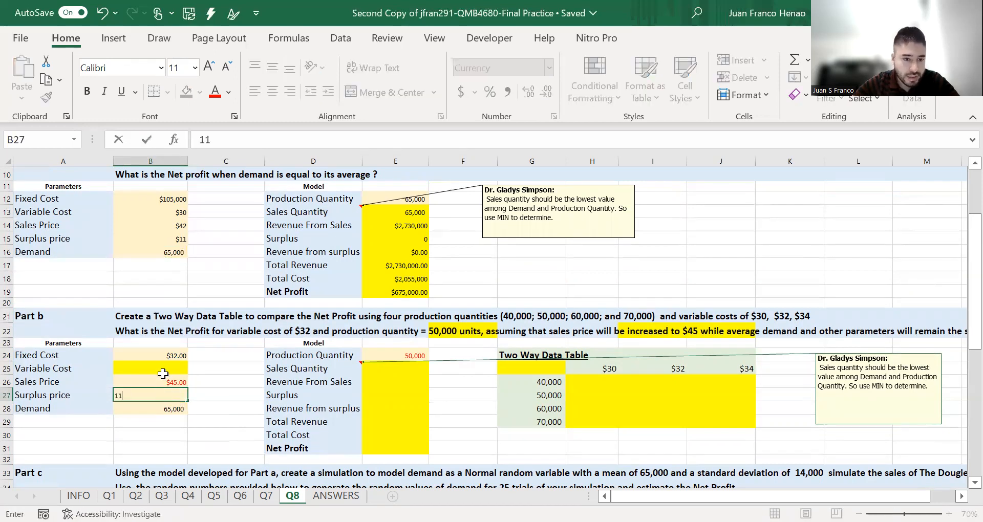
click(162, 369)
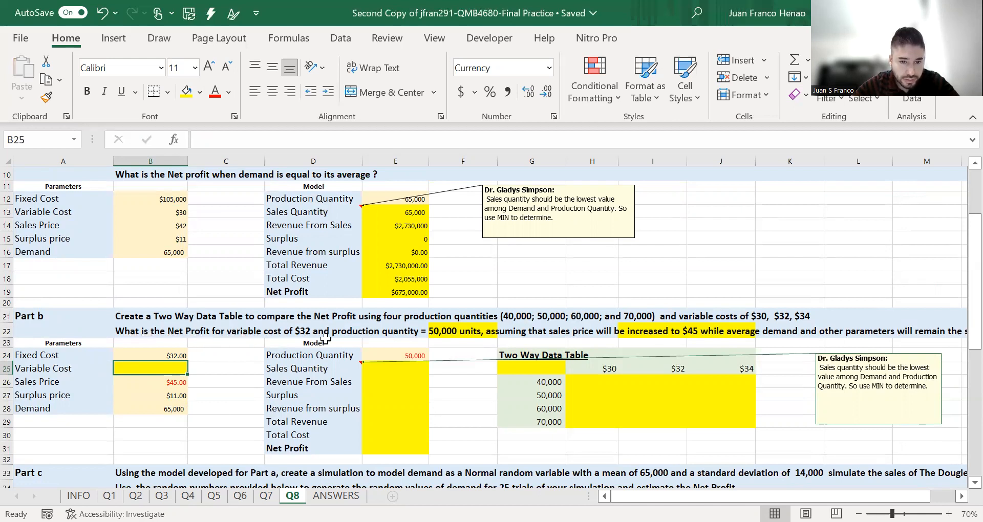
text(32)
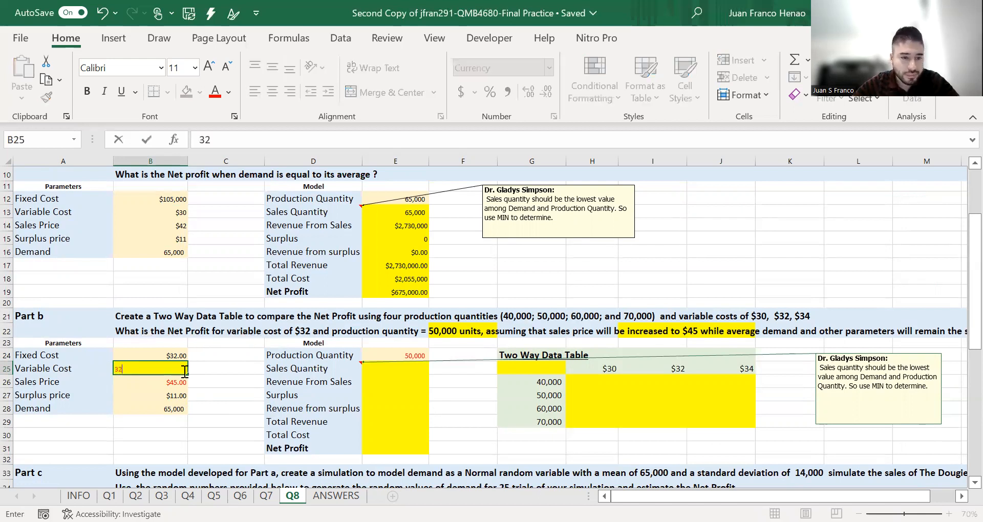
key(Tab)
- Replace the Part b Fixed Cost in B24 with a copy of the Part a Fixed Cost from B12
click(172, 356)
click(169, 200)
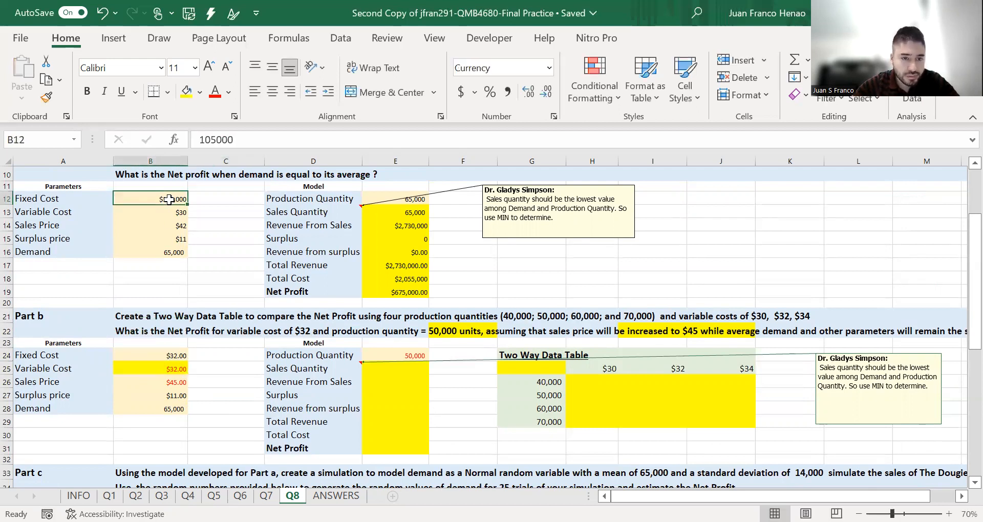
key(ctrl+c)
click(172, 356)
key(Return)
click(228, 355)
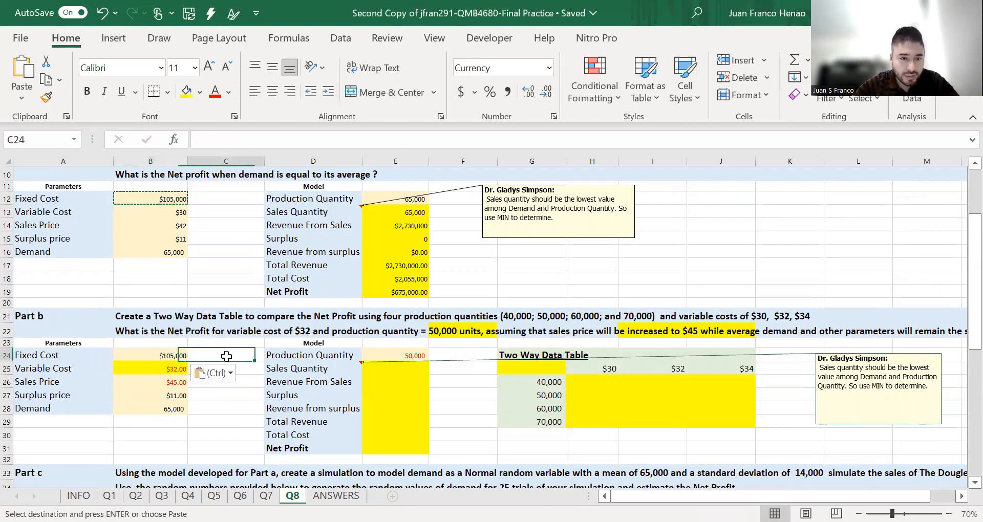
click(482, 395)
- Following the Part a formula in E13, calculate Sales Quantity in E25 as the MIN of demand B28 and production quantity E24
click(402, 368)
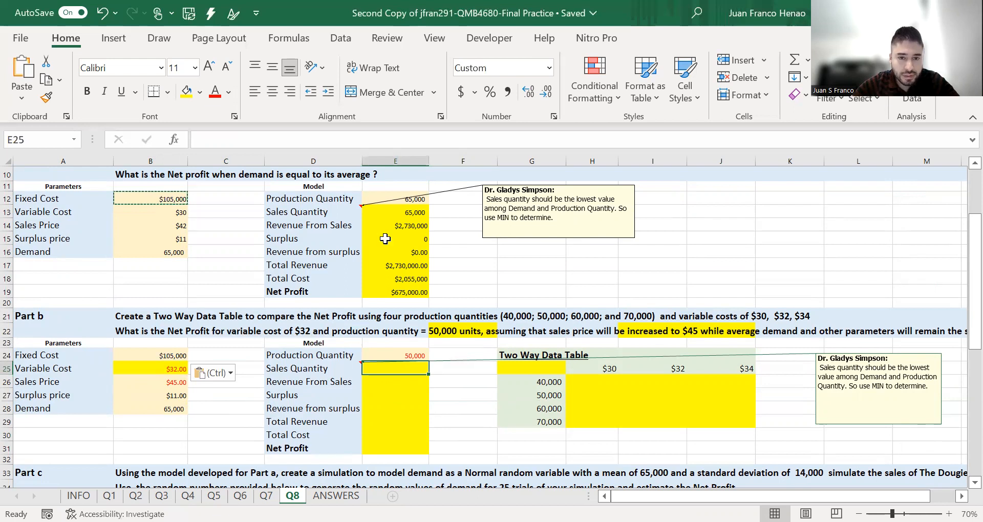
click(395, 212)
click(332, 144)
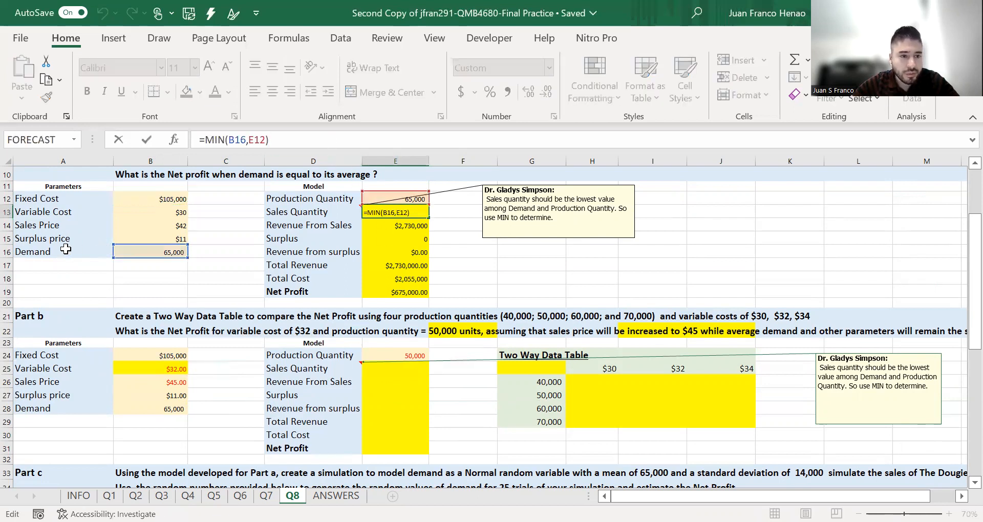
click(397, 369)
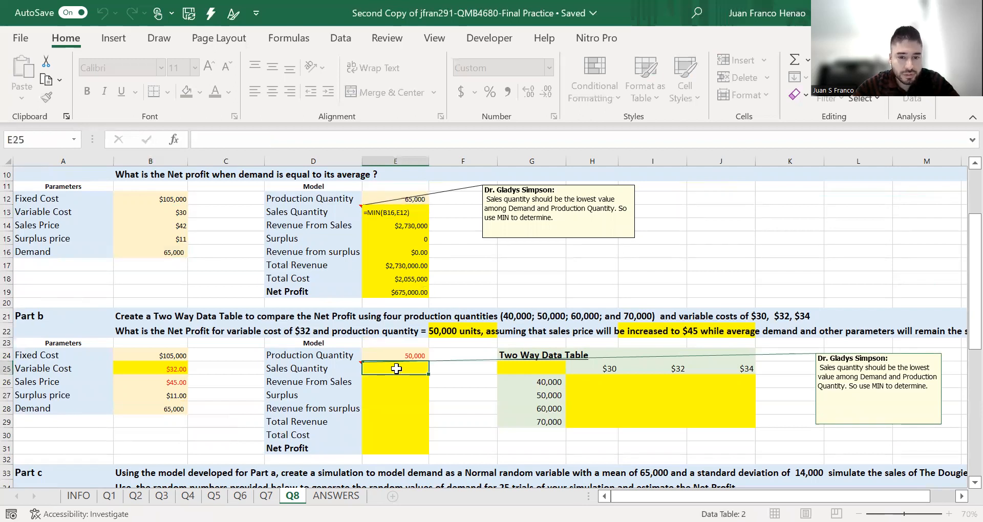
text(=)
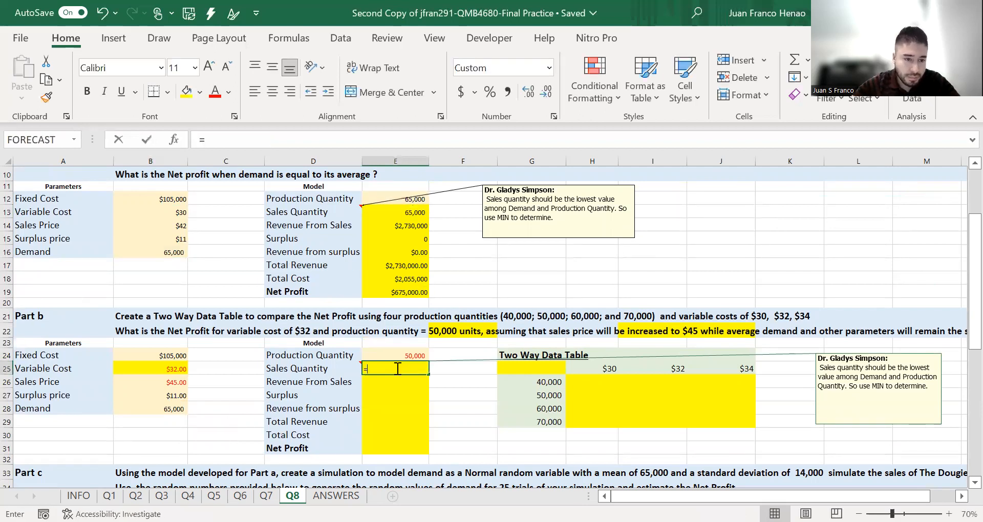
text(MIN()
click(157, 407)
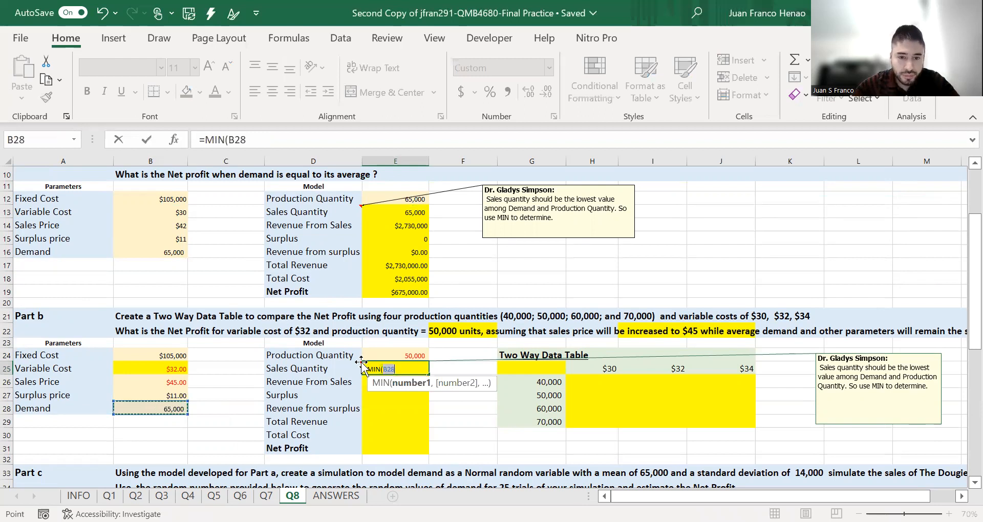
text(,)
click(378, 354)
key(Return)
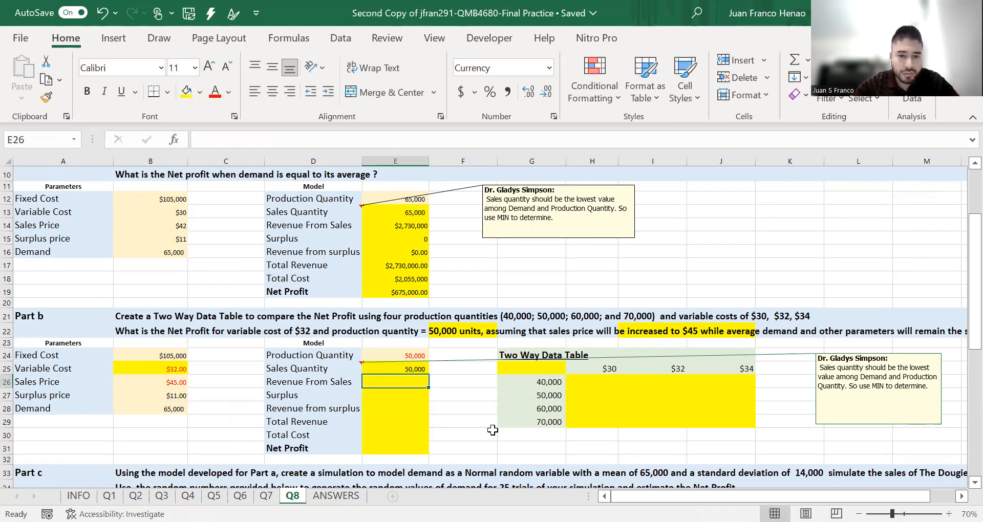
- Calculate Revenue From Sales in E26 by multiplying the sales quantity in E25 by the sales price in B26
text(=)
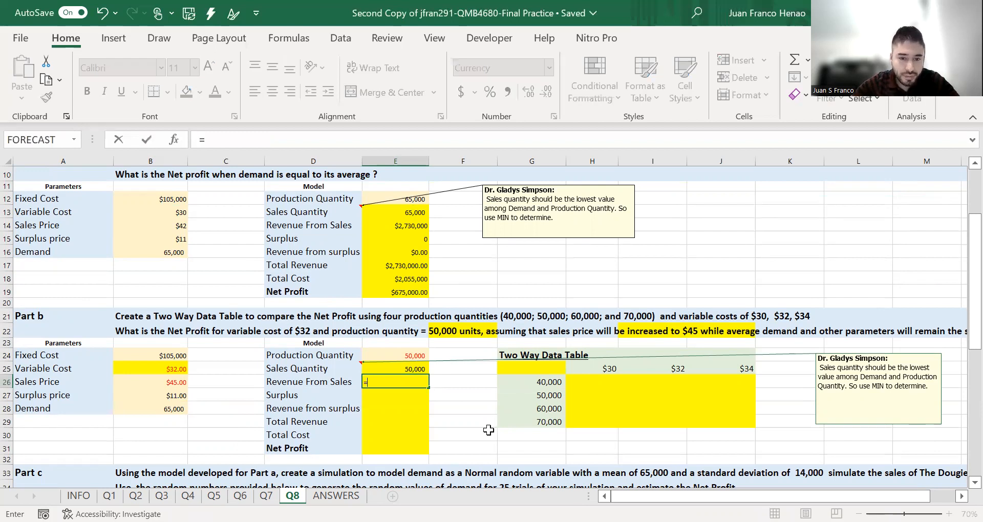
click(413, 369)
text(*)
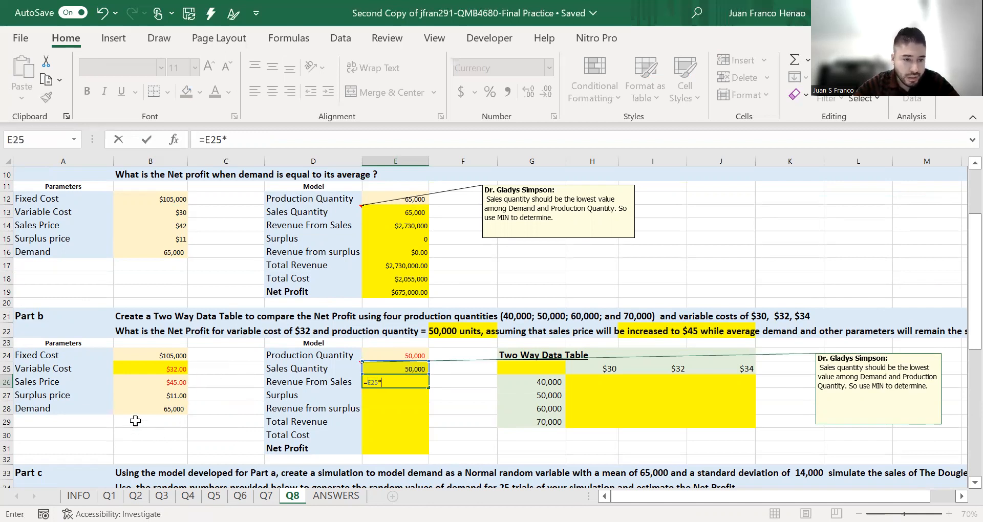
click(146, 382)
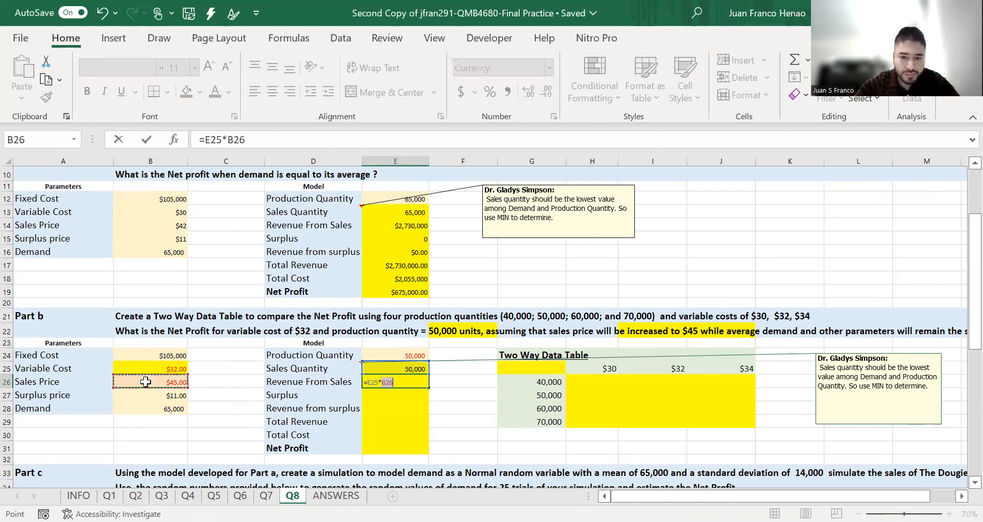
key(Return)
- Calculate Surplus in E27 as production quantity E24 minus sales quantity E25, and check it against the Part a formula in E15
text(=)
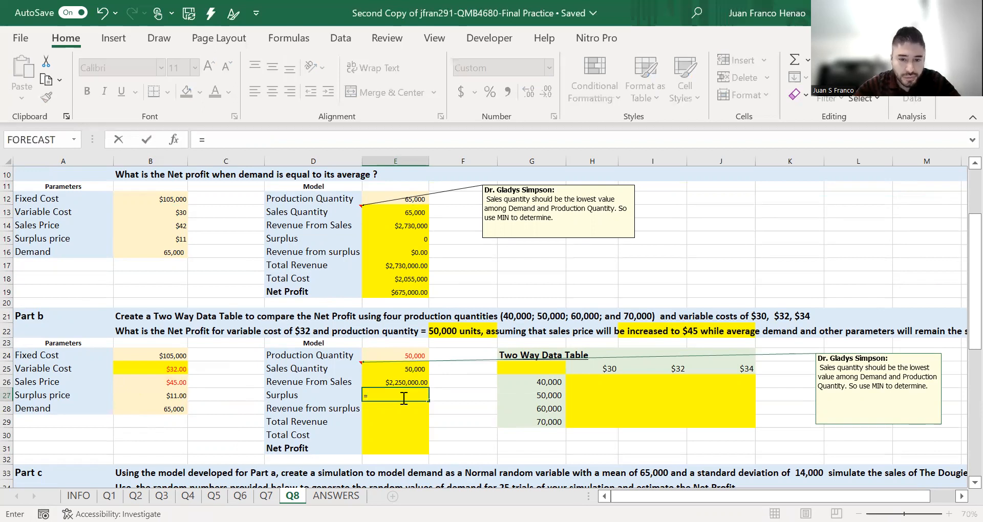
click(394, 357)
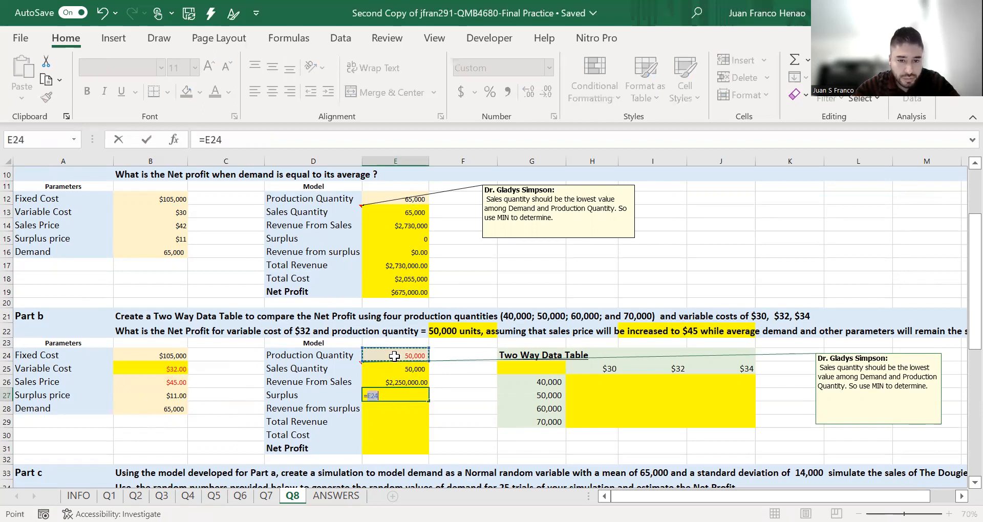
text(-)
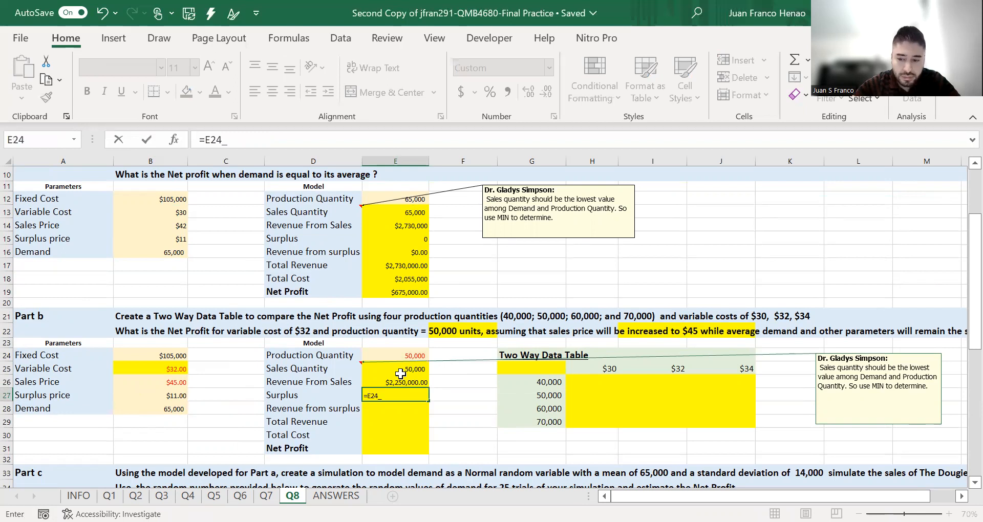
click(401, 372)
key(Return)
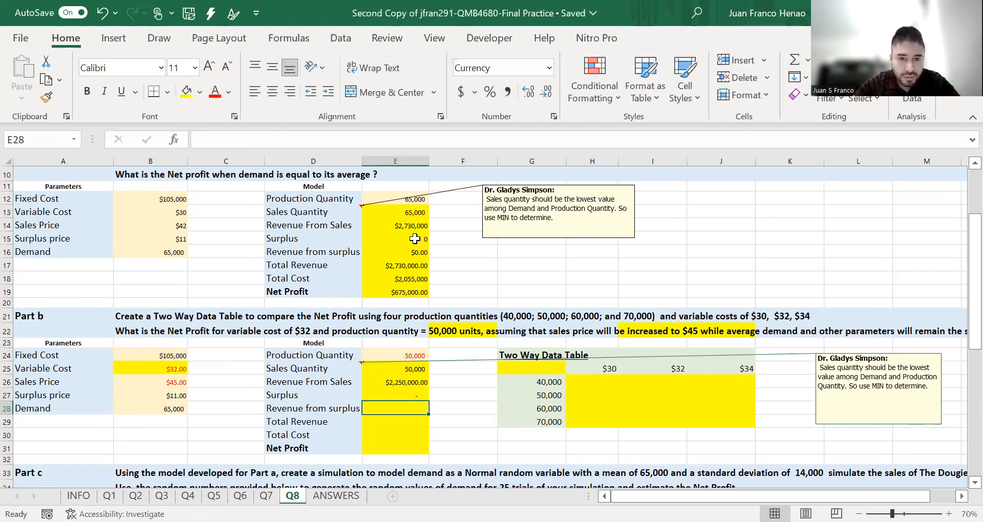
click(416, 239)
click(395, 140)
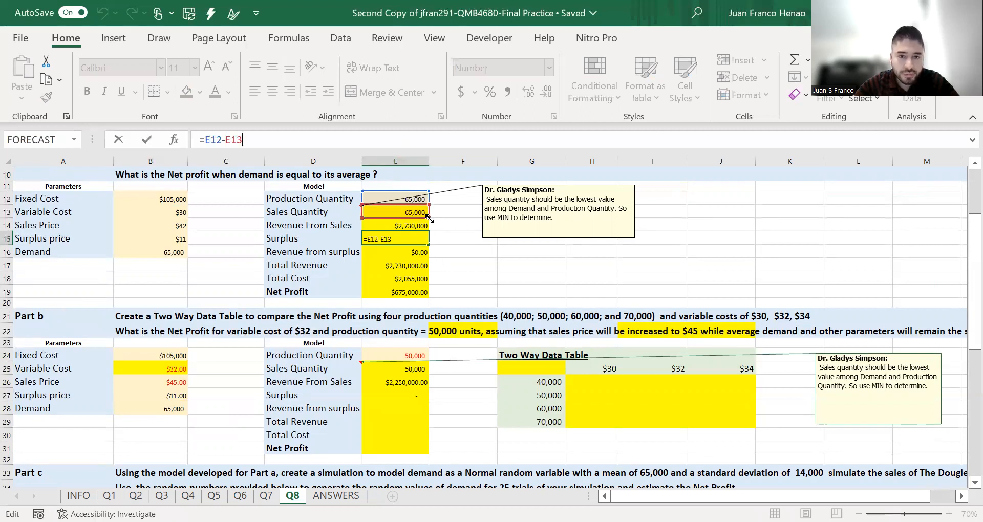
click(458, 251)
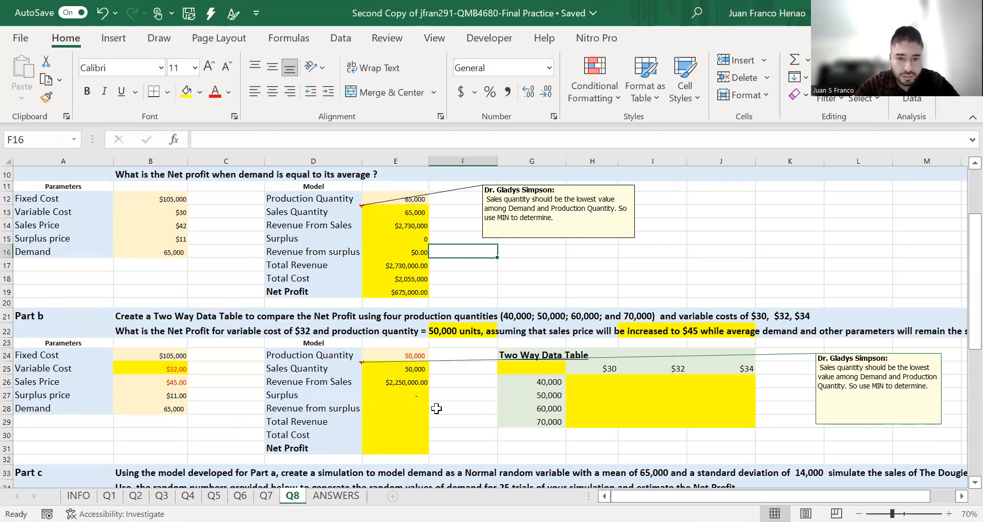
- Calculate Revenue from surplus in E28 by multiplying the surplus in E27 by the surplus price in B27
click(417, 409)
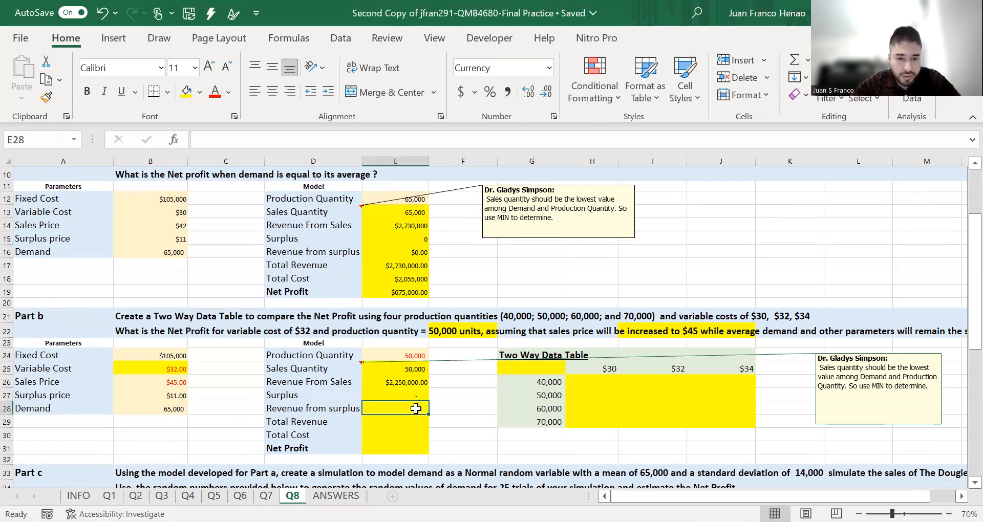
text(=)
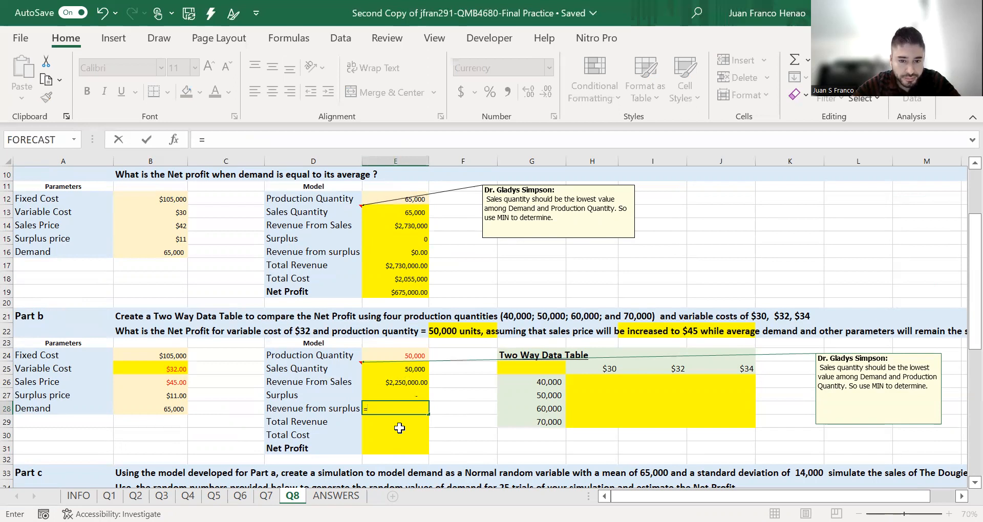
click(397, 394)
text(*)
click(153, 395)
key(Return)
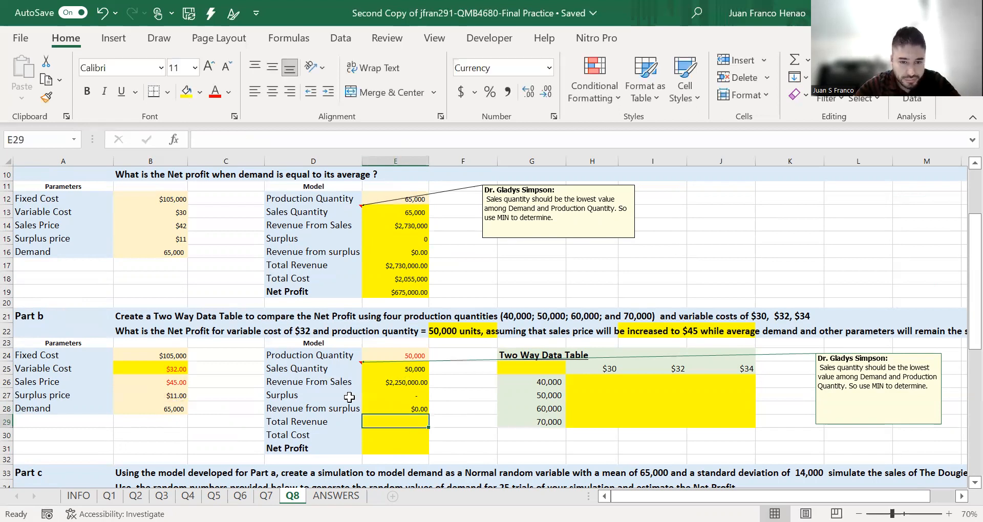
- Calculate Total Revenue in E29 by adding the revenue from sales in E26 and the revenue from surplus in E28
scroll(390, 397, down, 1)
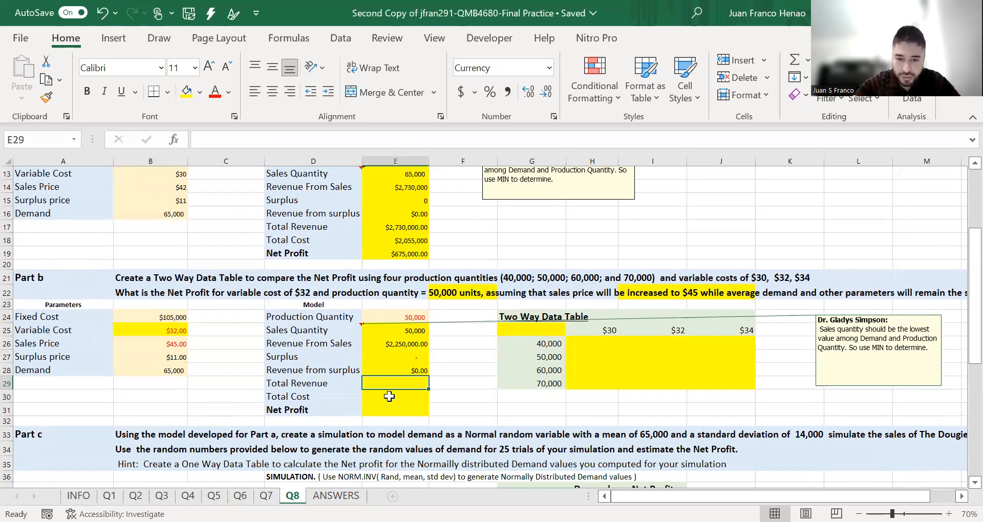
text(=)
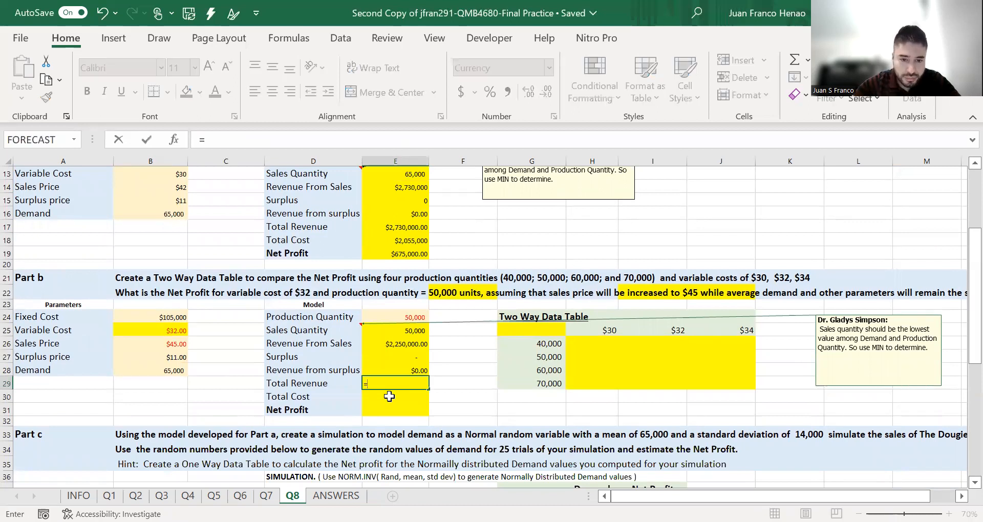
click(404, 345)
text(+)
click(408, 370)
key(Return)
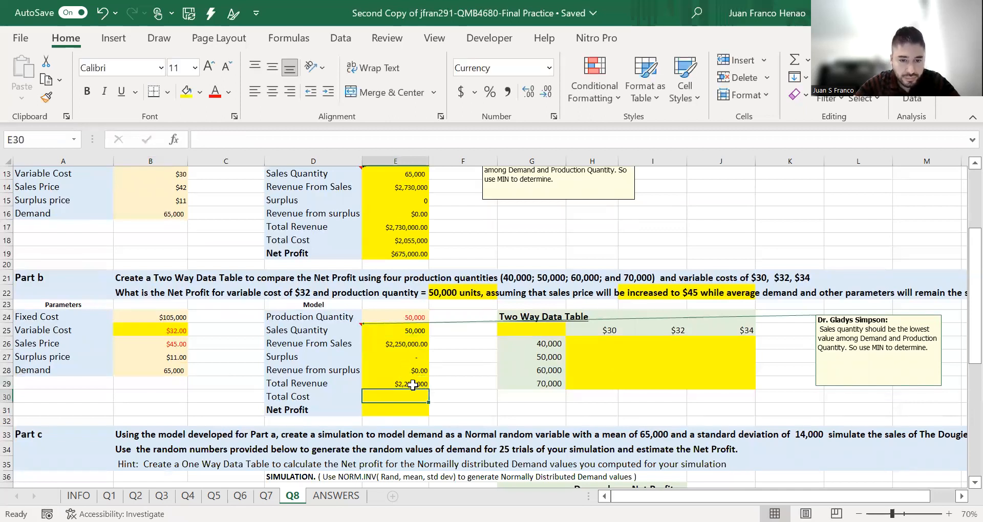
- Calculate Total Cost in E30 by multiplying production quantity E24 by variable cost B25 and adding the fixed cost in B24
text(=()
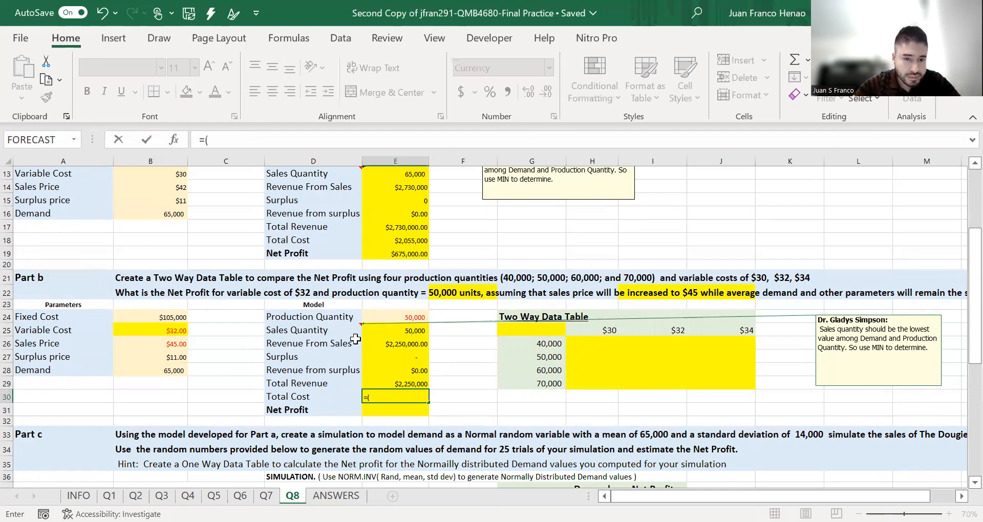
click(407, 316)
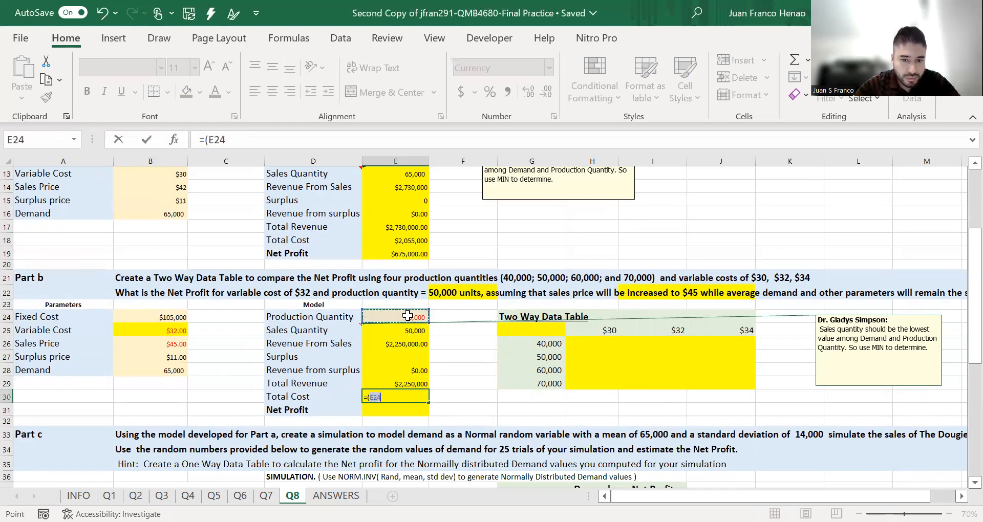
text(*)
click(178, 330)
text())
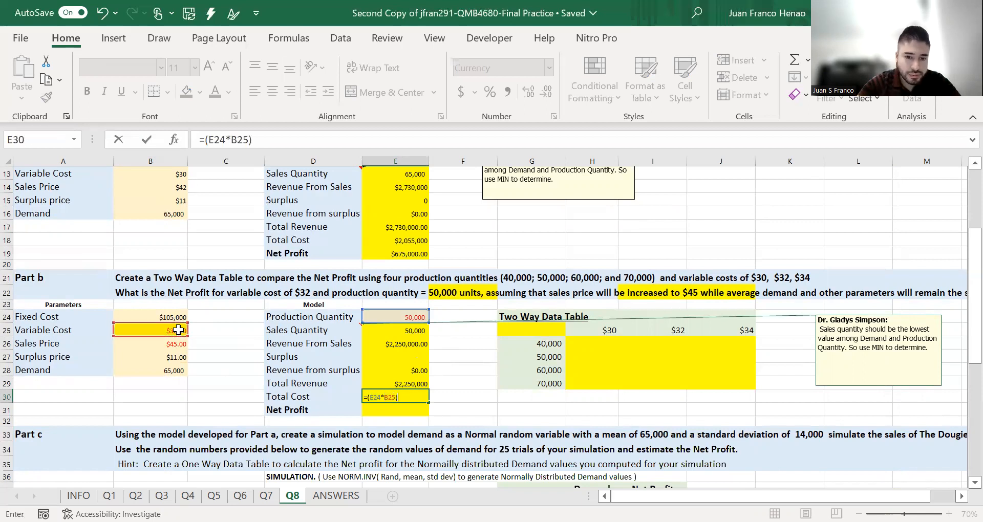
text(+)
click(163, 316)
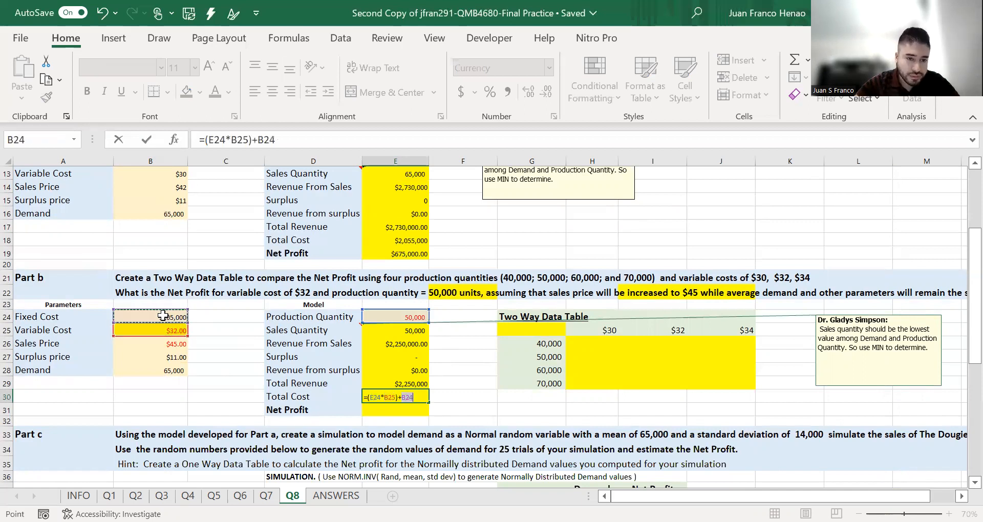
key(Return)
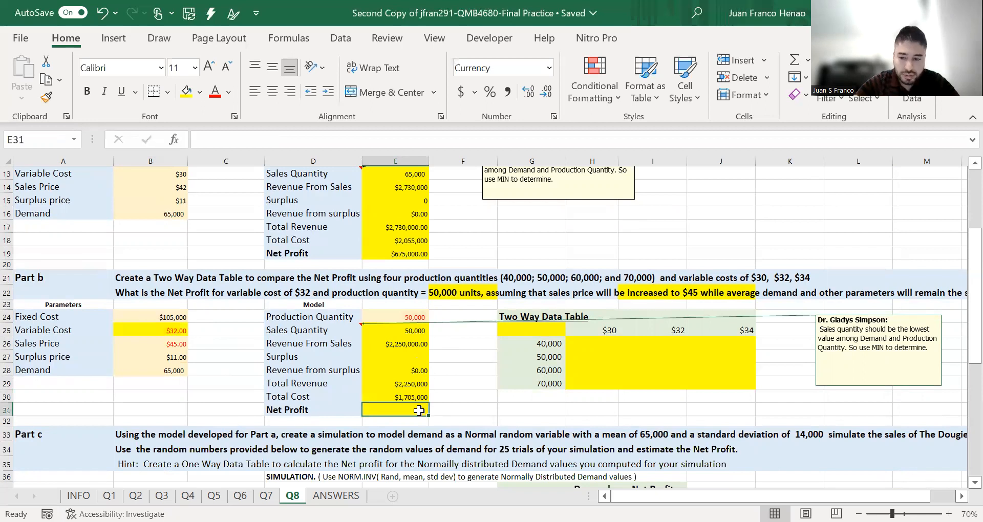
- Calculate Net Profit in E31 by subtracting the total cost in E30 from the total revenue in E29
text(=)
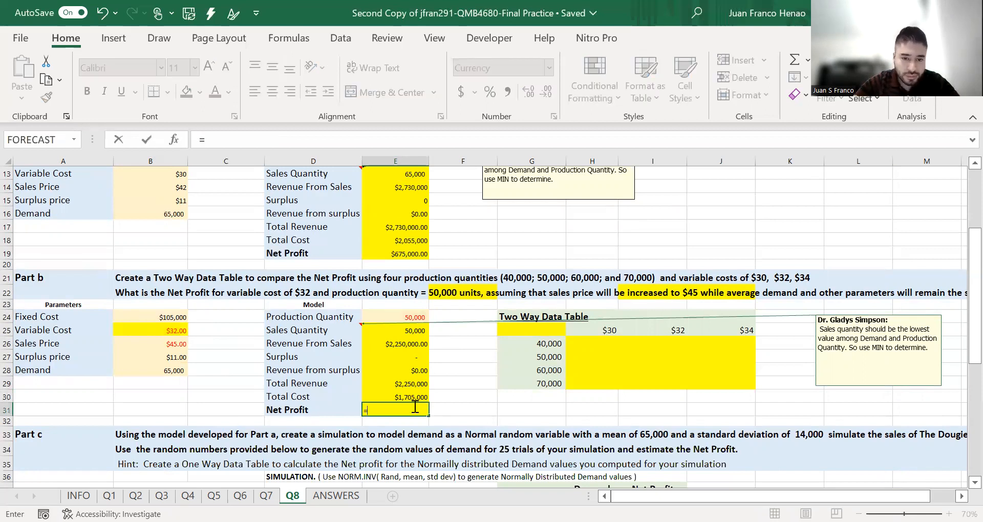
click(411, 384)
text(-)
click(407, 398)
key(Return)
click(462, 383)
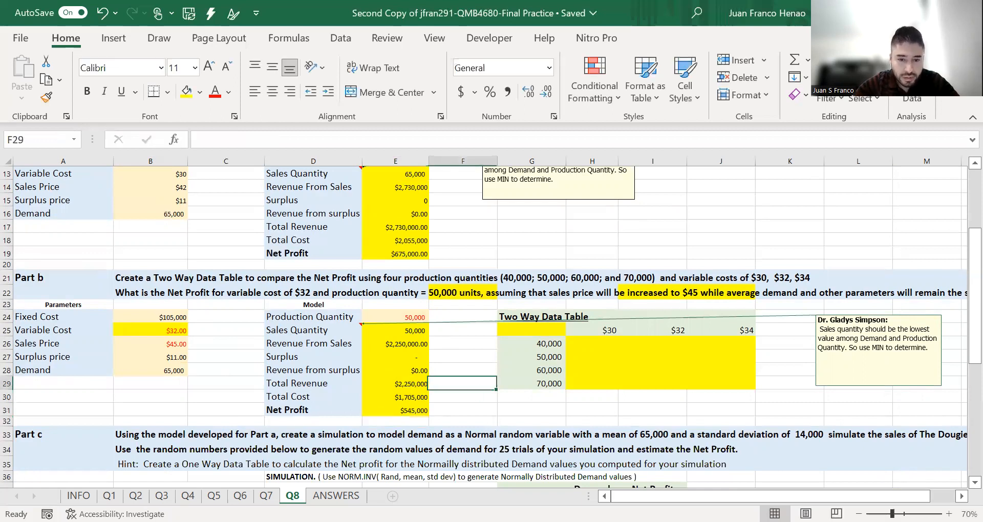
- Check the Part b model results against the expected values on the ANSWERS sheet, and return to sheet Q8
key(ctrl+Page_Down)
scroll(429, 416, down, 2)
scroll(429, 416, up, 2)
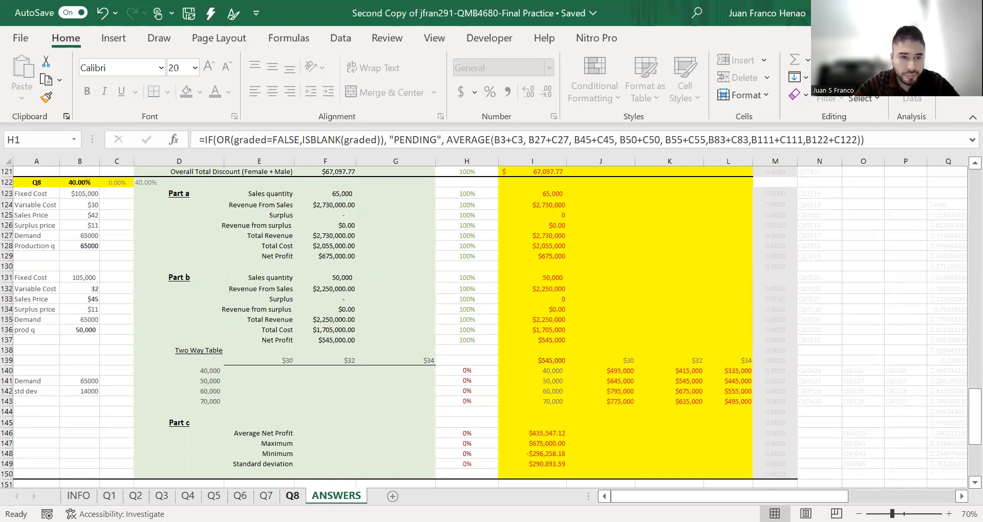
click(293, 496)
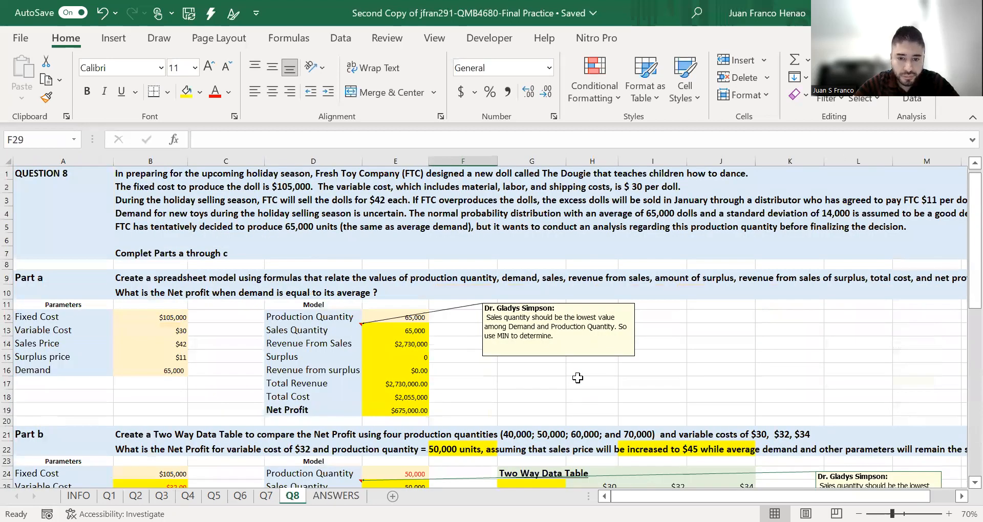
- Link the two-way data table's corner cell G25 to the Part b net profit in E31
scroll(578, 378, down, 3)
click(552, 369)
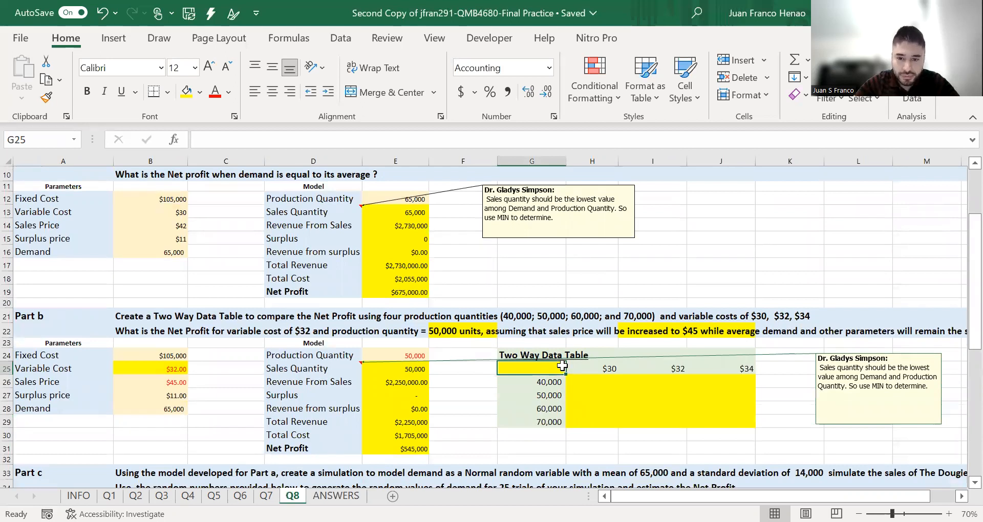
text(=)
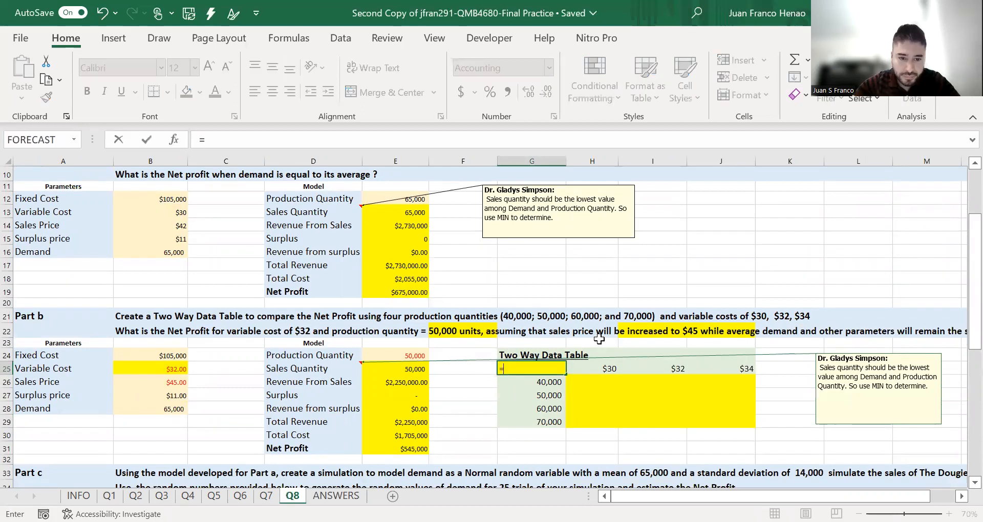
click(405, 449)
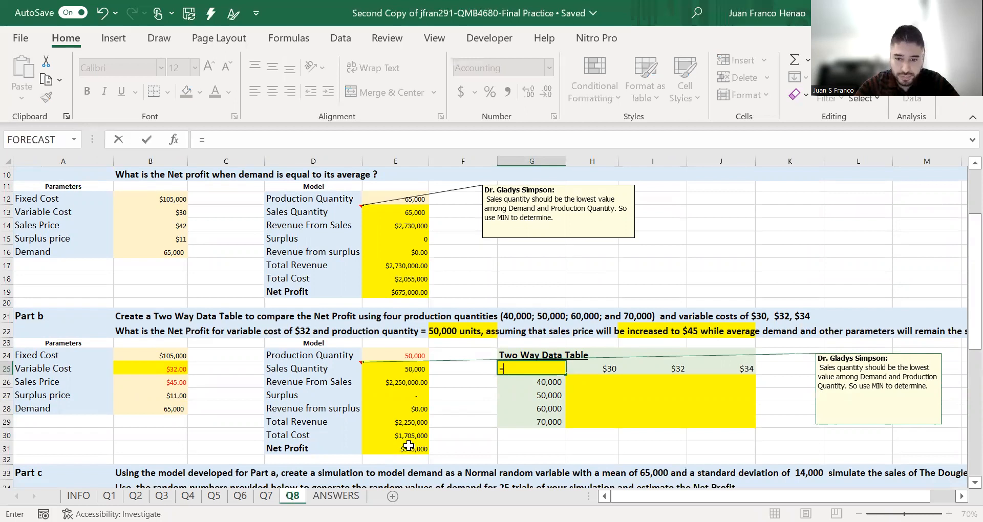
key(Return)
- Create a two-way data table over G25:J29 with variable cost B25 as row input cell and production quantity E24 as column input cell
drag(545, 365, 724, 417)
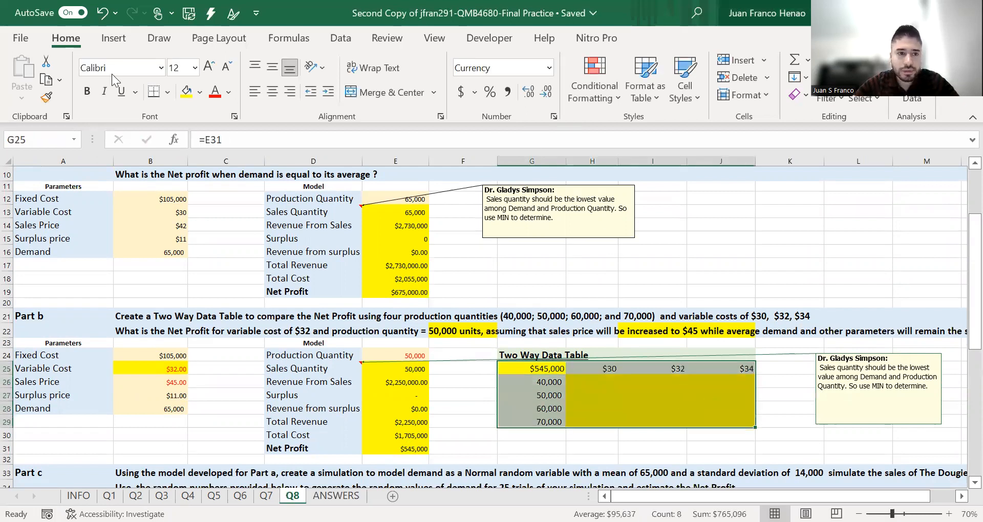
click(337, 42)
click(681, 99)
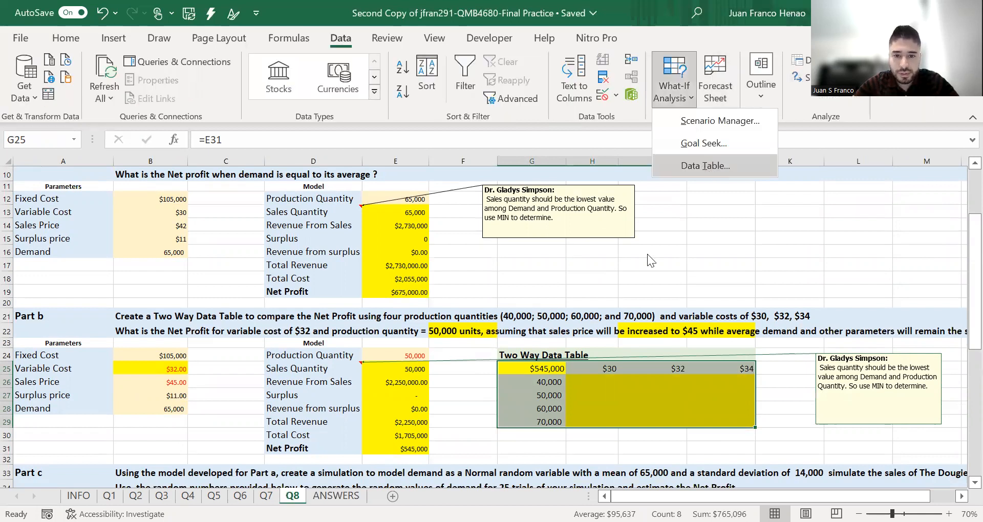
click(704, 166)
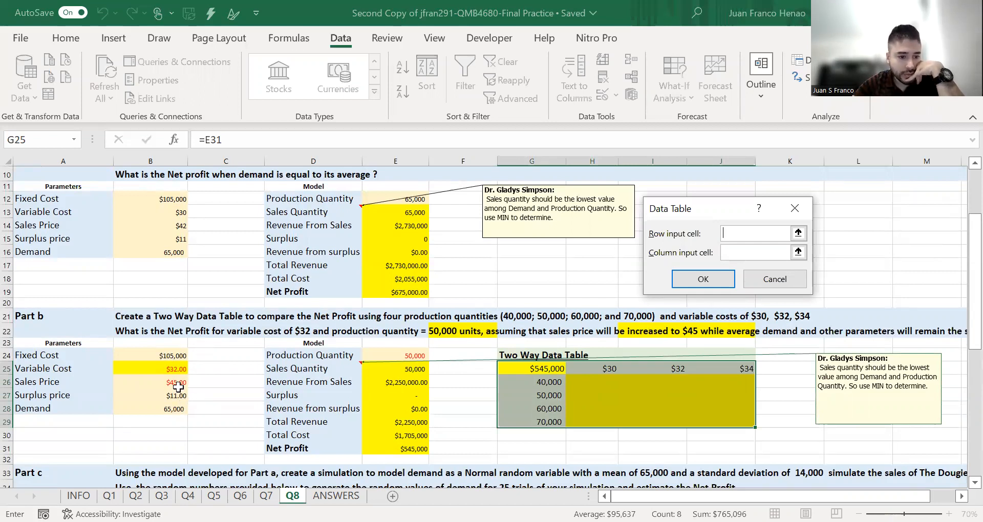
click(180, 366)
click(763, 252)
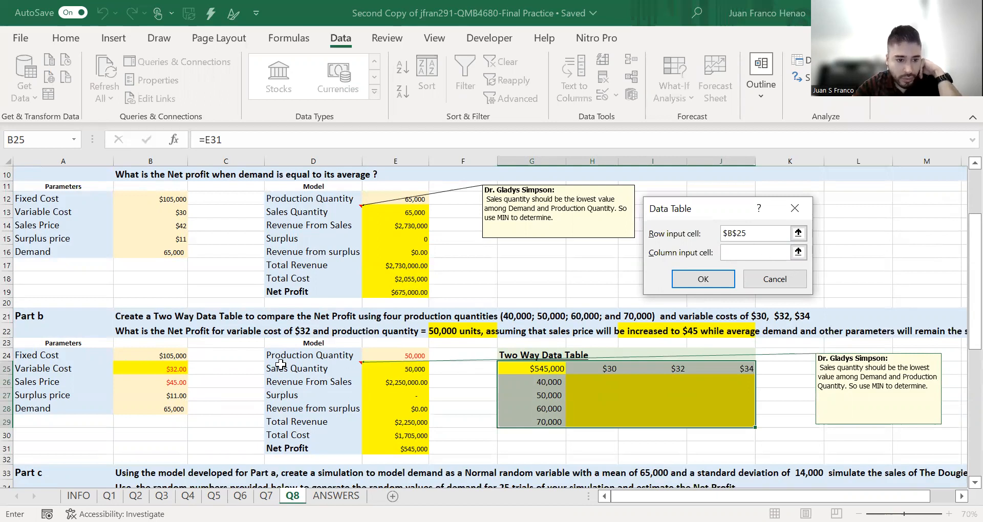
click(393, 355)
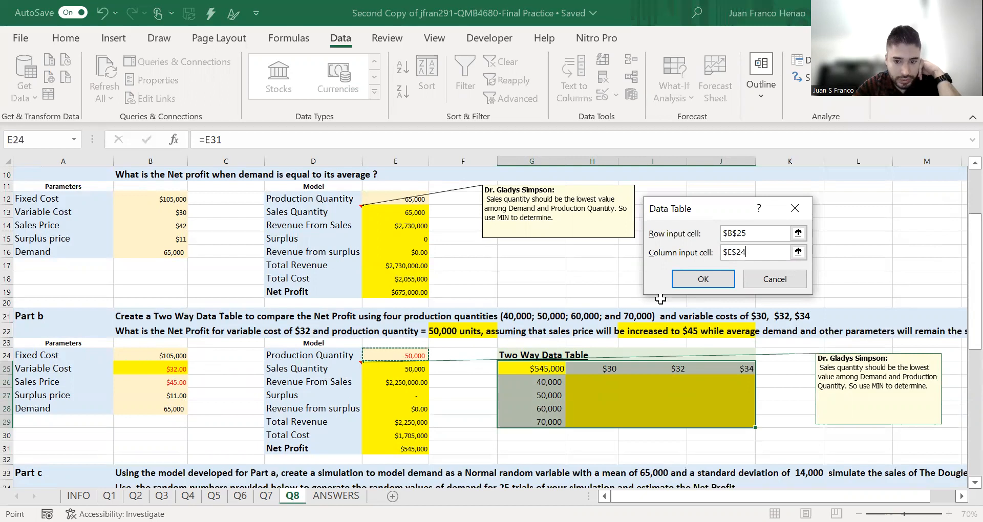
click(689, 285)
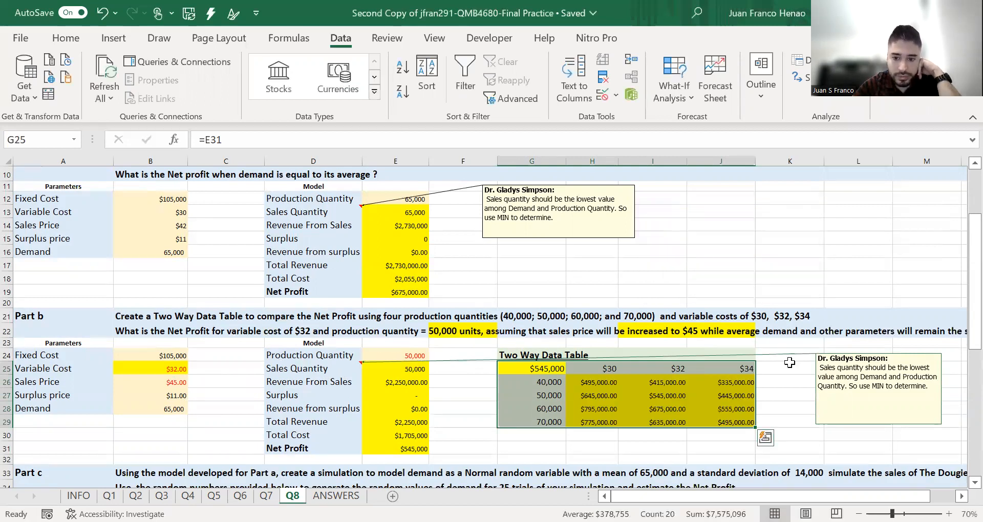
click(774, 380)
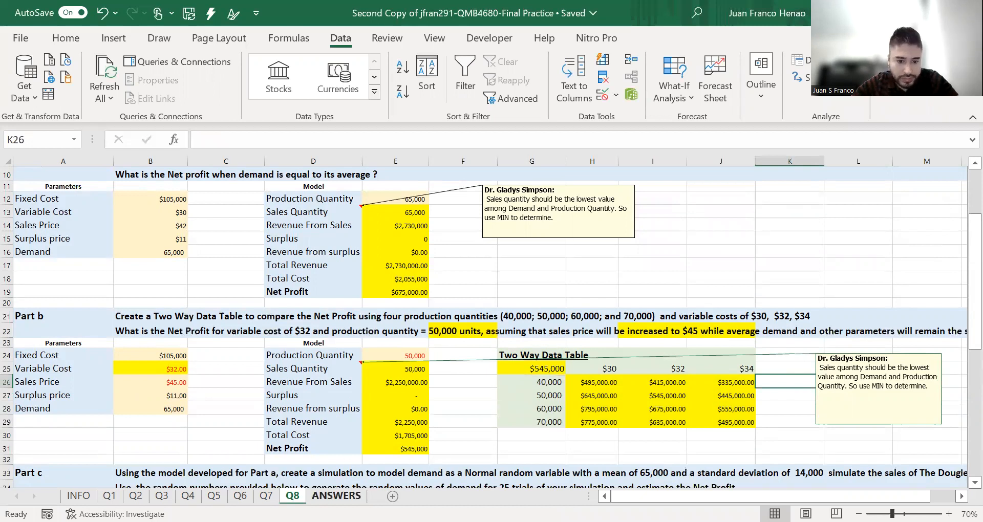
- Compare the two-way table results with the expected values on the ANSWERS sheet, and go back to sheet Q8
click(337, 496)
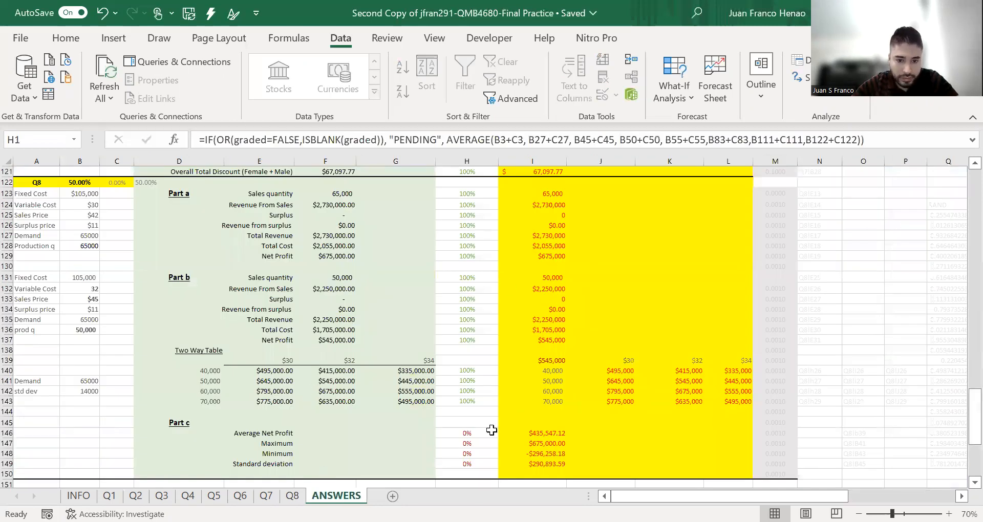
scroll(426, 363, up, 1)
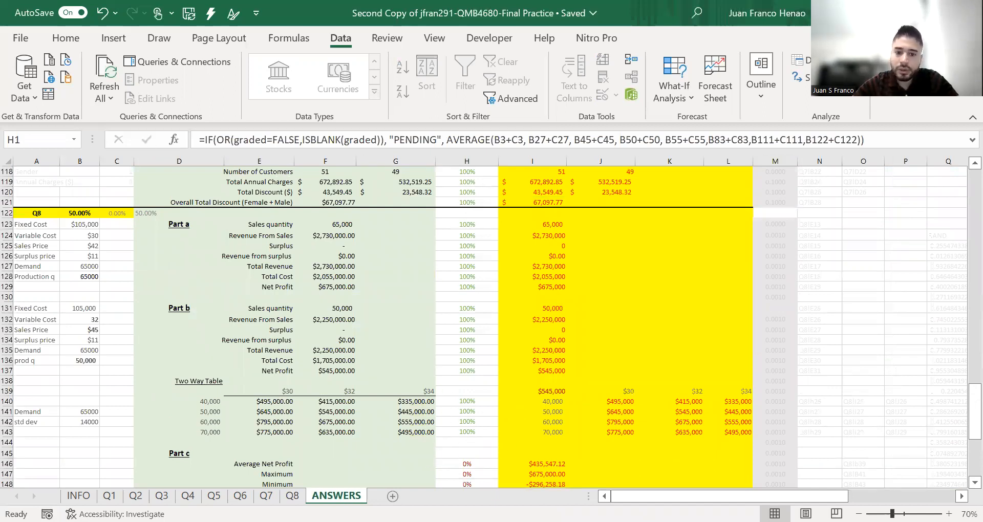
scroll(564, 273, down, 1)
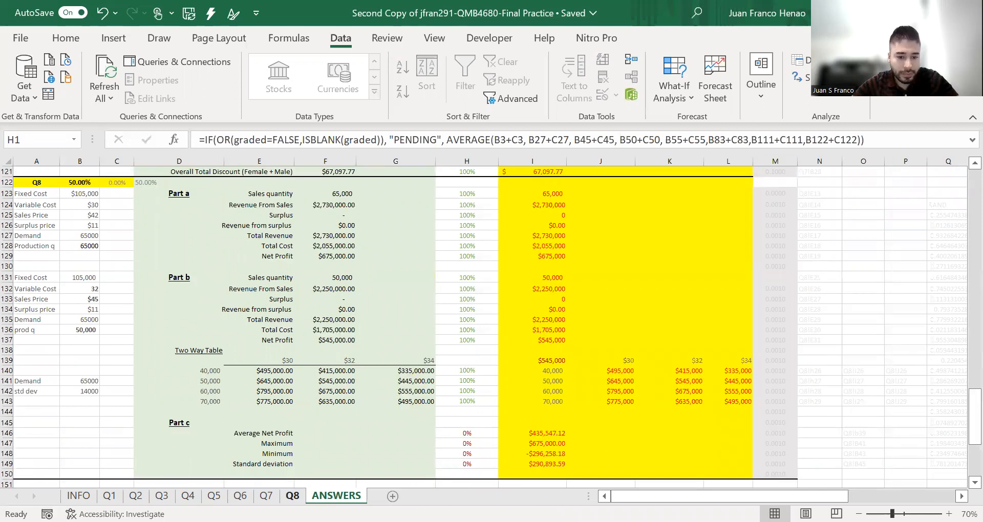
key(ctrl+Page_Up)
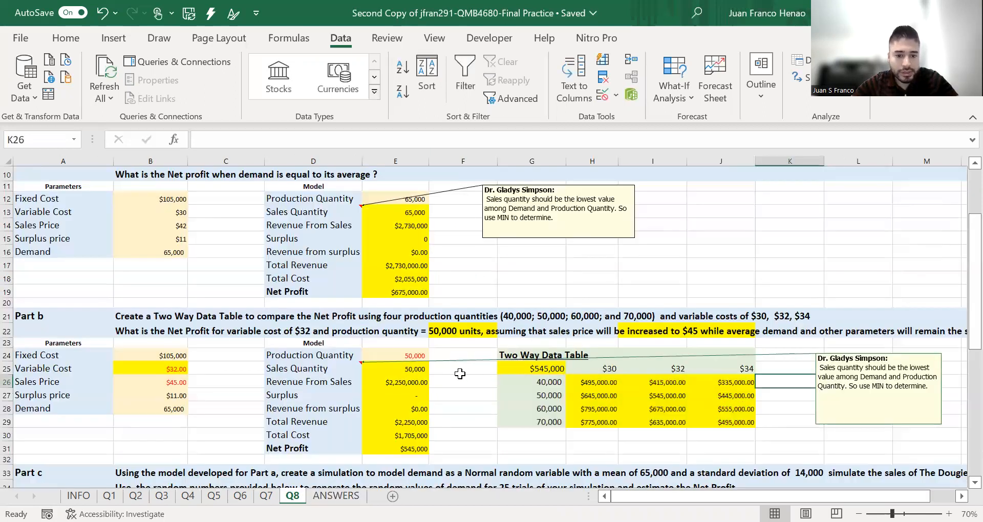
- Read the full Part c instructions, including the production quantity at the far end of row 33, and examine the simulation layout
scroll(330, 379, down, 7)
scroll(331, 382, down, 1)
scroll(331, 391, up, 2)
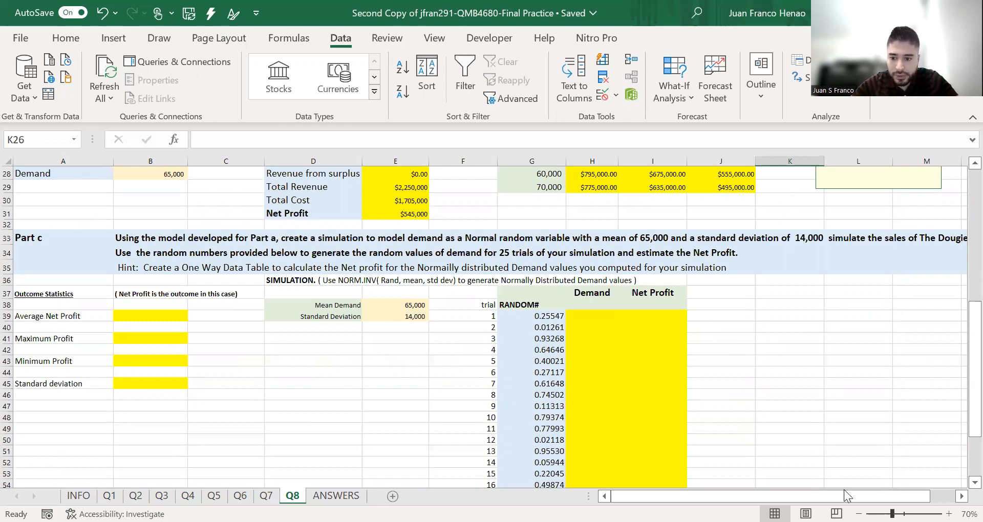
drag(819, 496, 846, 496)
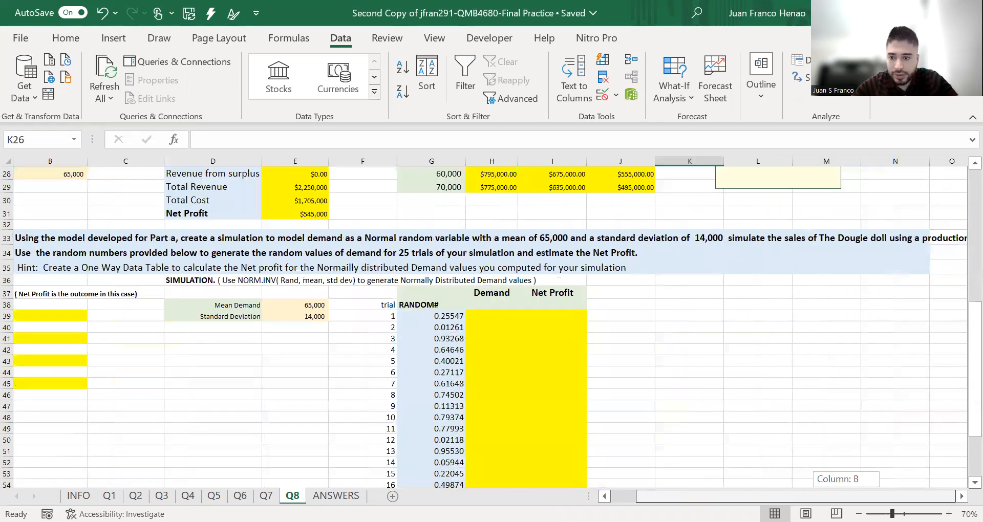
mouse_move(846, 496)
mouse_down()
mouse_move(821, 496)
mouse_move(846, 496)
mouse_up()
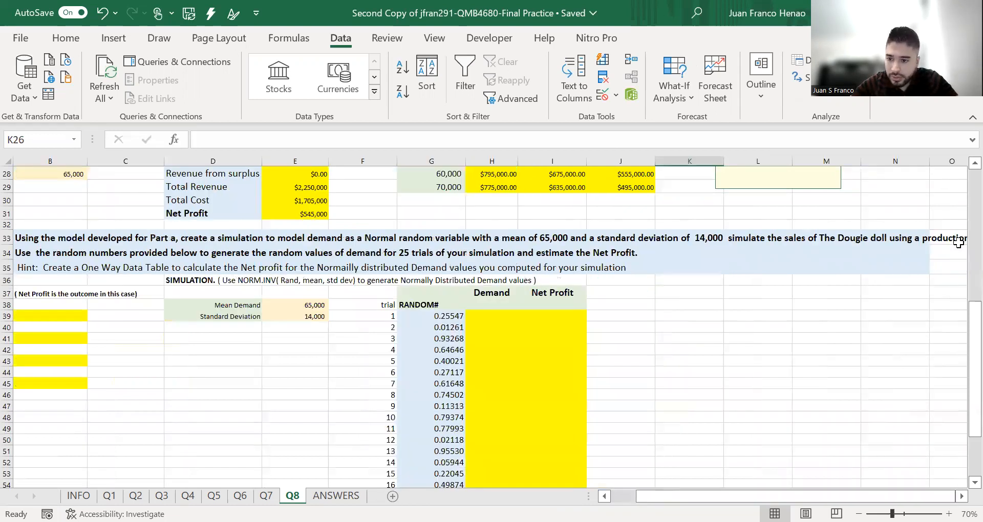
click(959, 242)
click(962, 497)
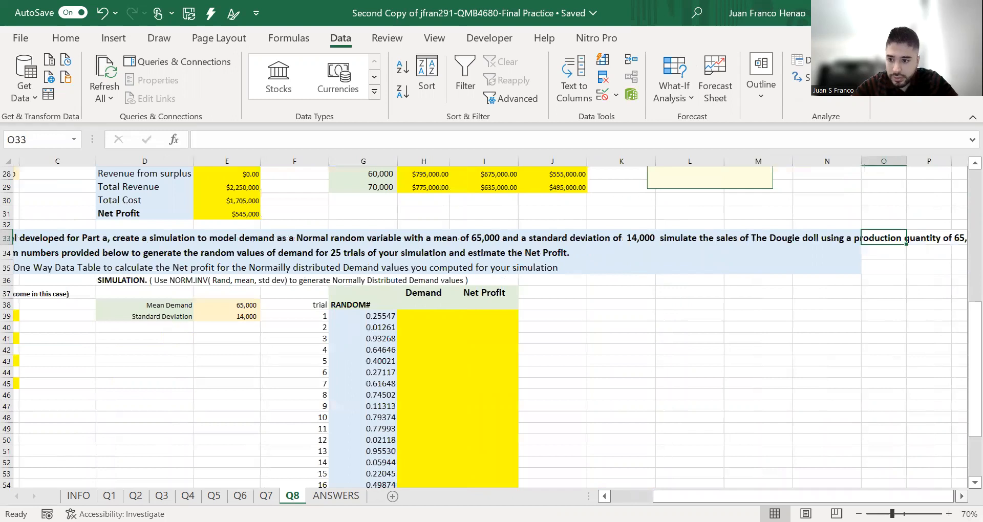
click(963, 496)
click(962, 497)
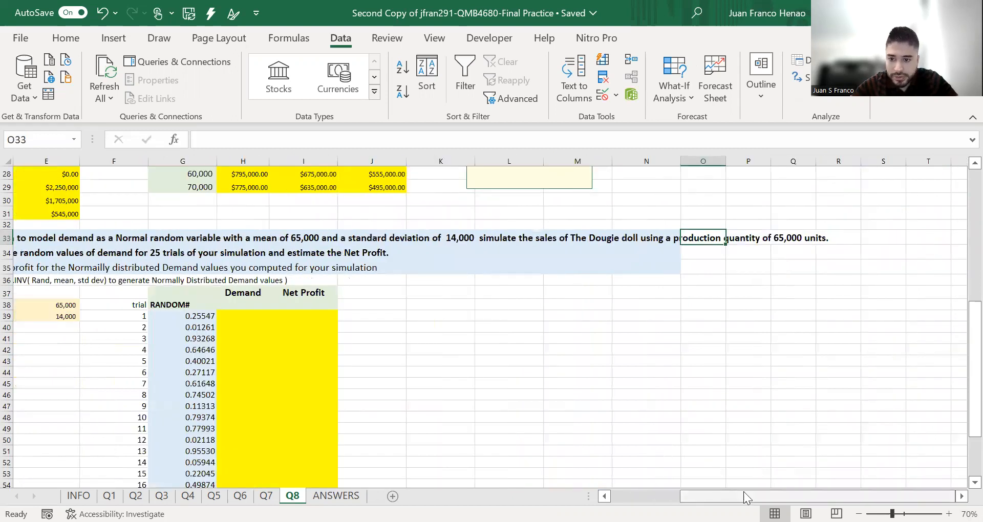
scroll(259, 304, left, 4)
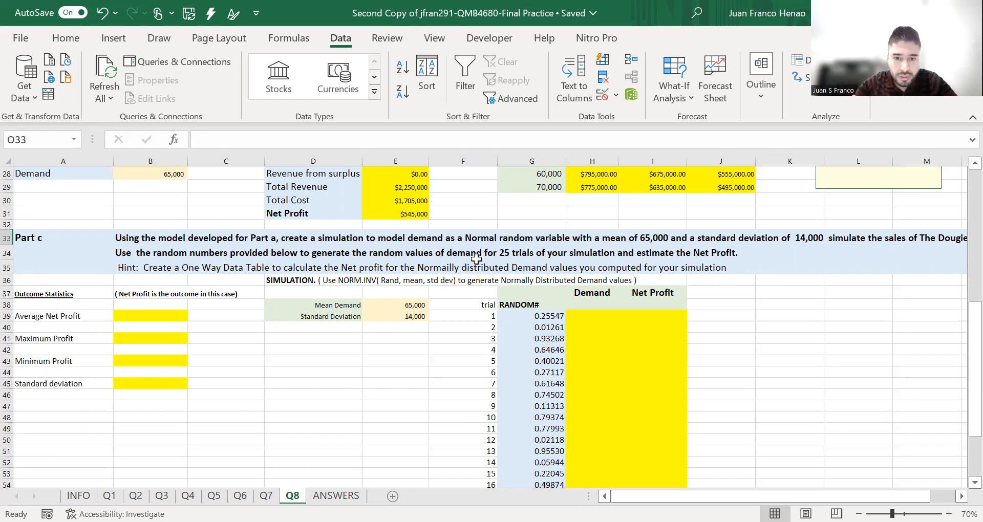
- Highlight cell F33 in the Part c instructions with yellow fill to mark the Normal random variable wording
click(484, 241)
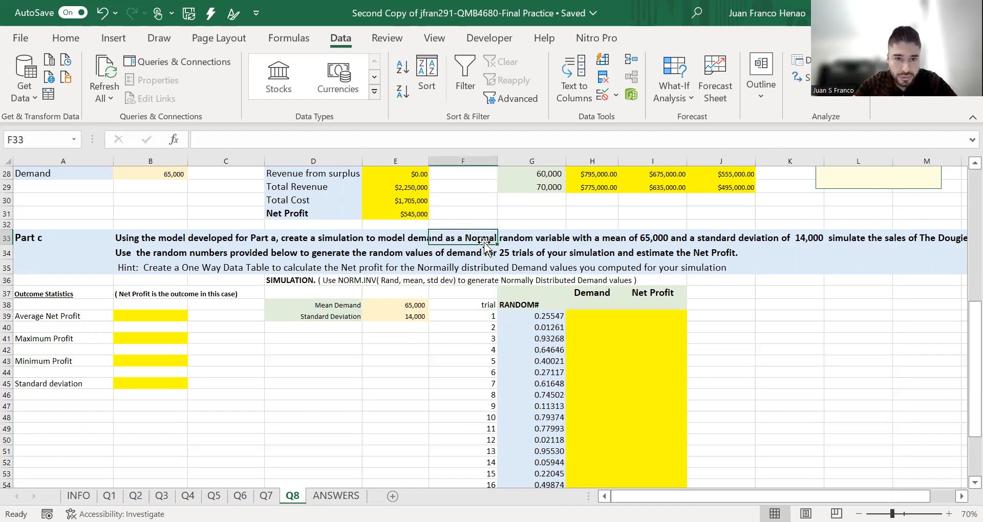
click(66, 38)
click(186, 90)
click(632, 373)
- Calculate trial 1's demand in H39 with =NORM.INV(G39,65000,14000)
click(591, 316)
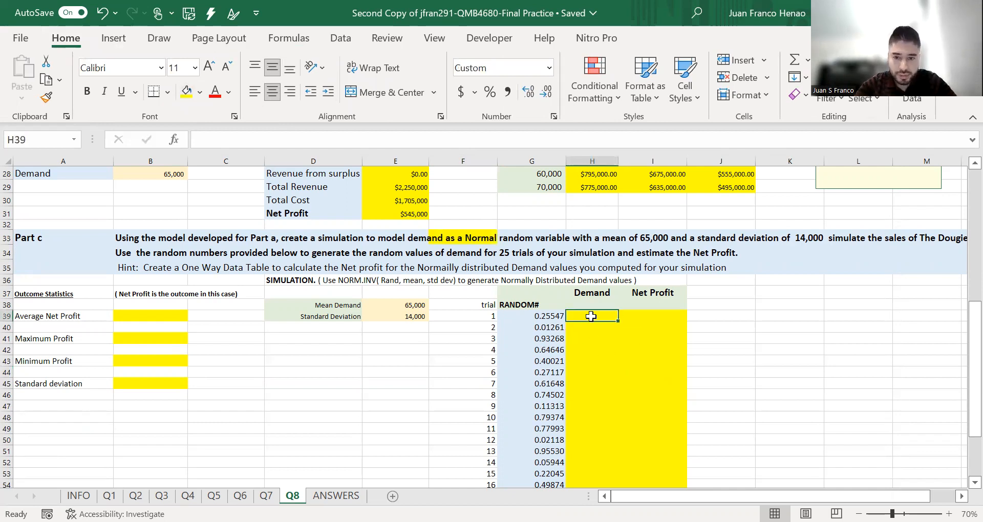
text(=)
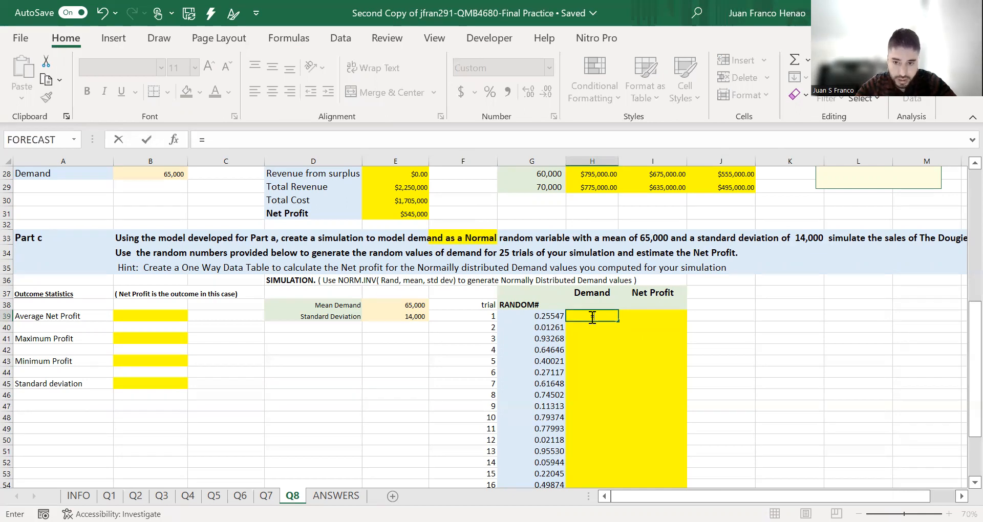
text(norm)
key(Down)
key(Tab)
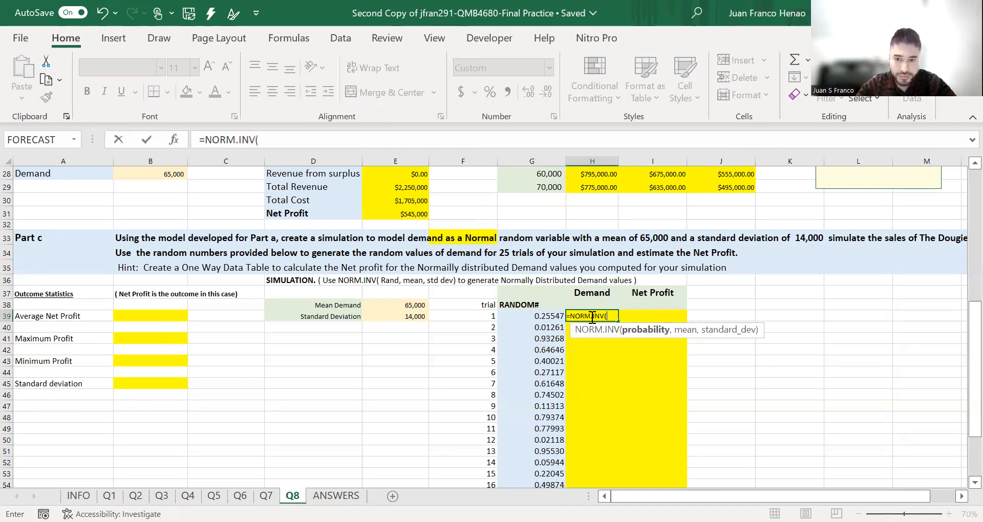
click(526, 319)
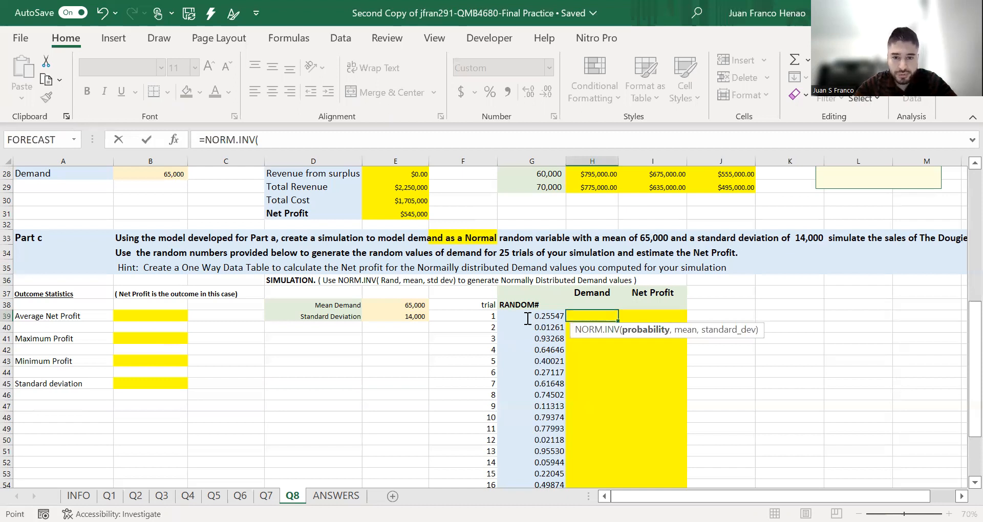
text(,65000)
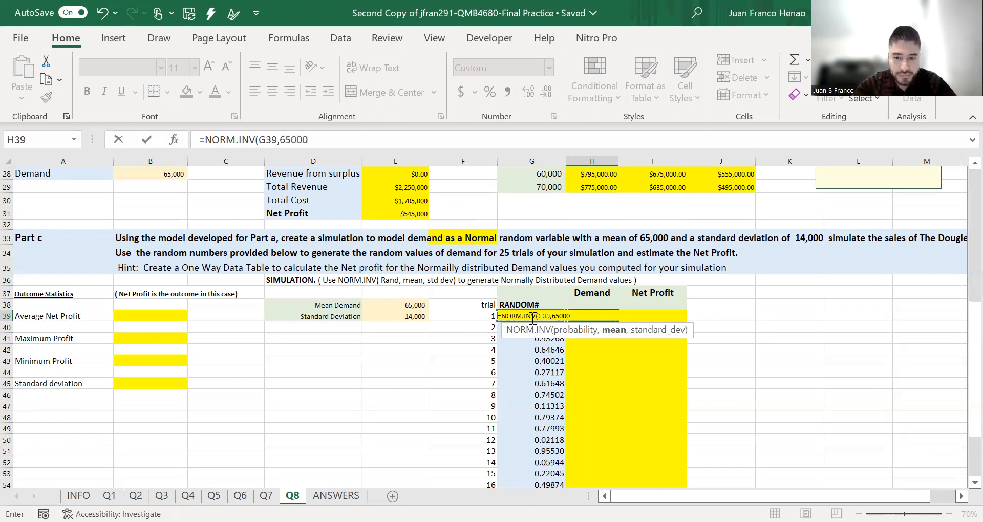
text(,145)
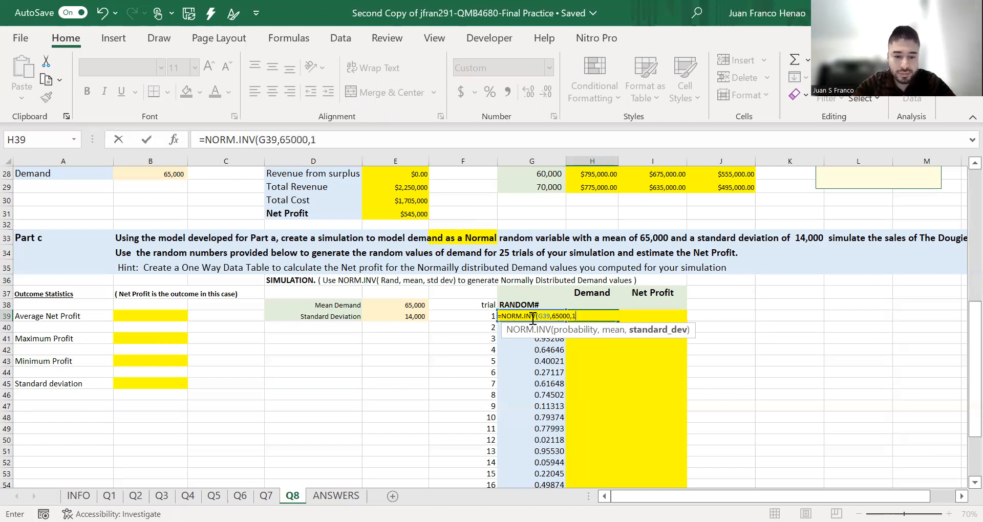
key(BackSpace)
text(000)
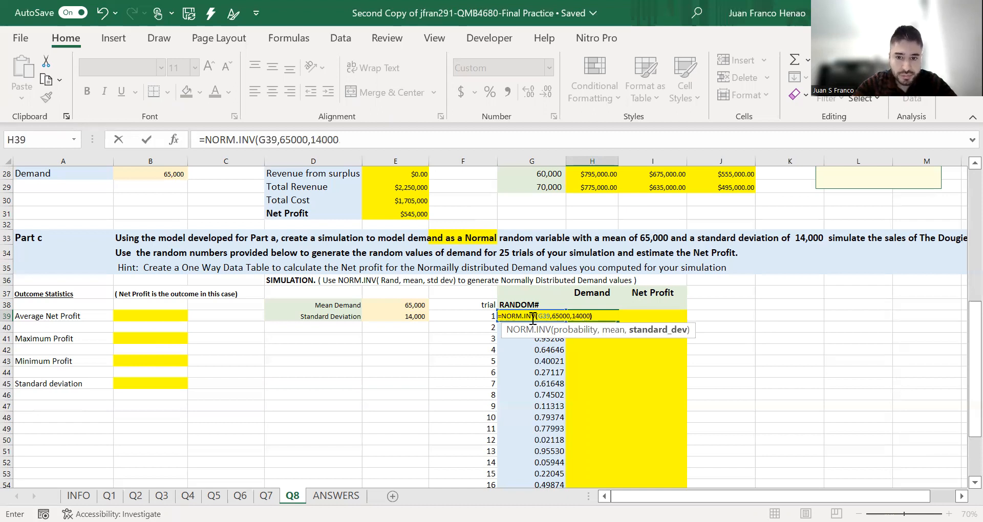
key(Return)
- Review the H39 demand formula and fill it down the Demand column through trial 25 in H63
click(595, 316)
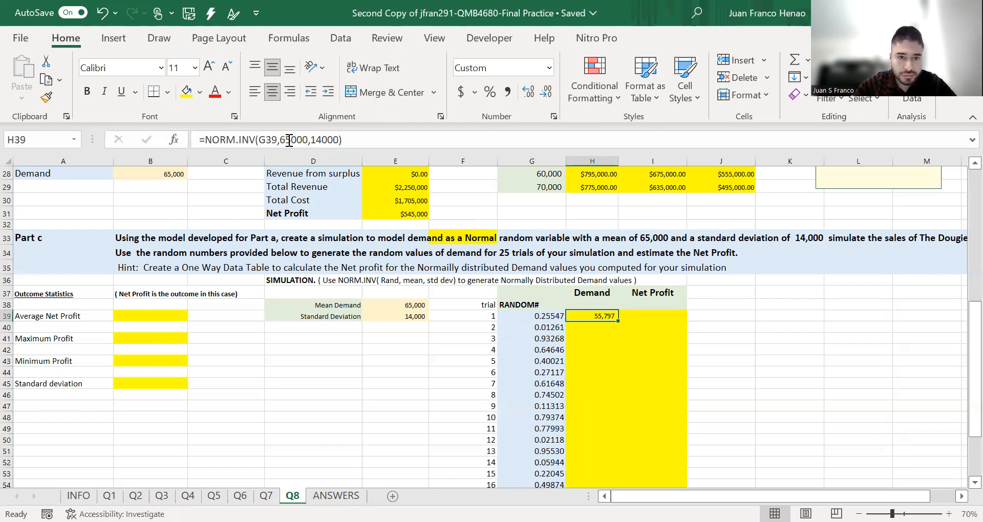
click(324, 140)
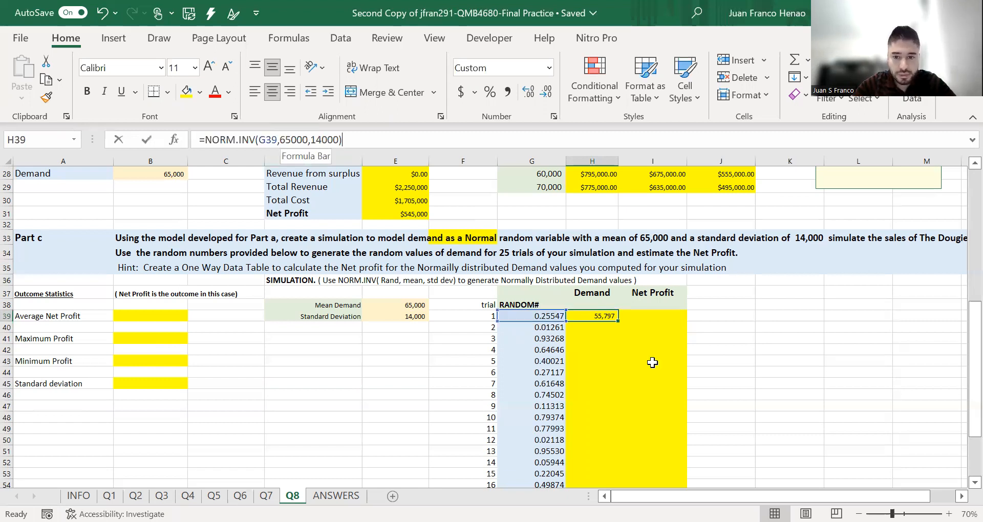
key(Escape)
key(ctrl+d)
click(784, 350)
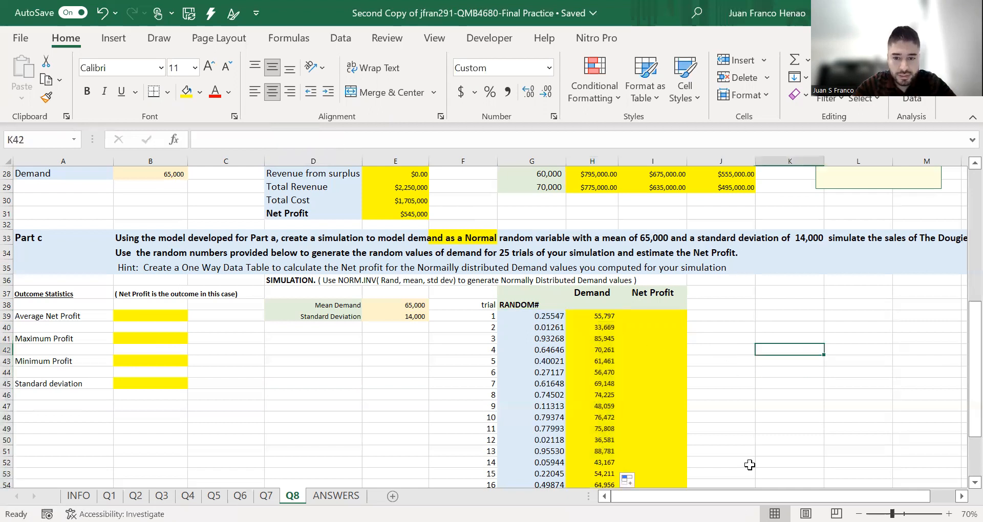
scroll(736, 438, down, 8)
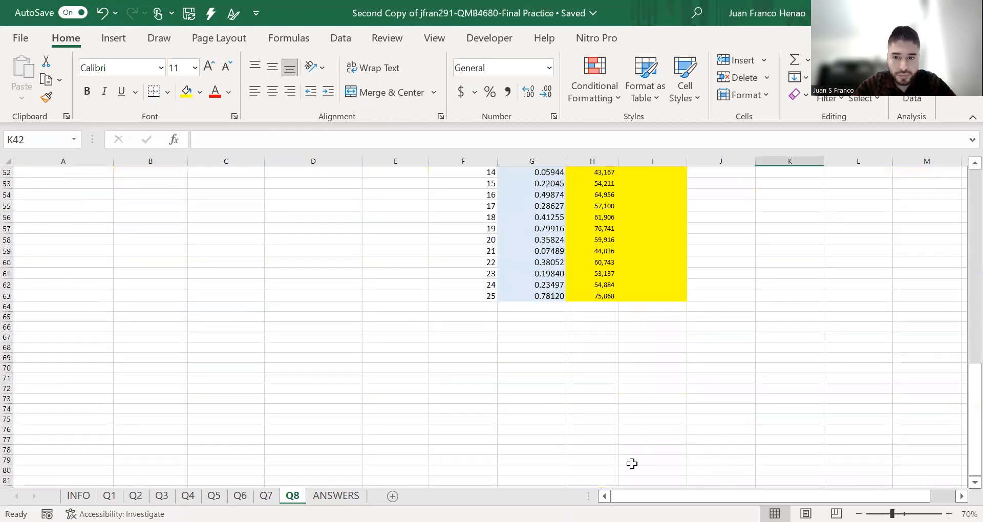
scroll(716, 342, up, 10)
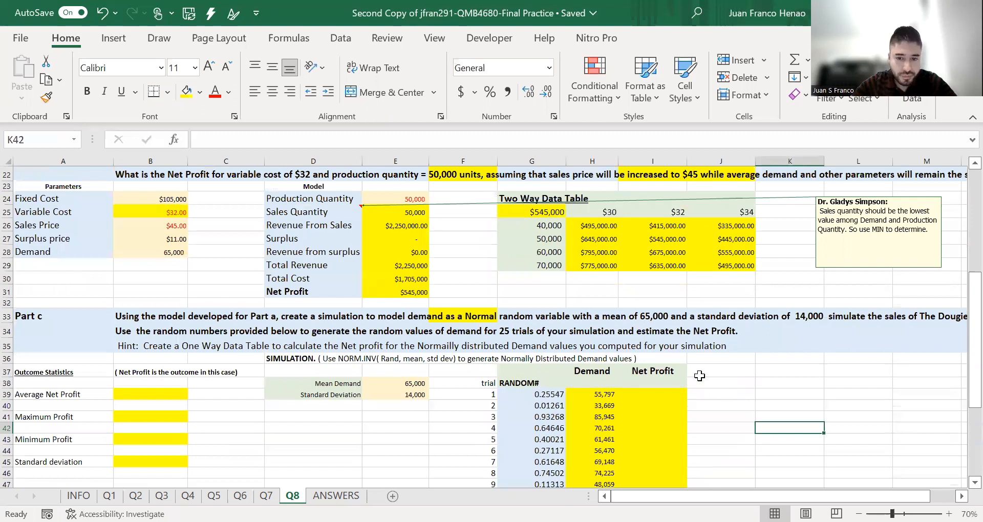
- Link cell I38 under the Net Profit heading to Part a's Net Profit in E19
click(660, 382)
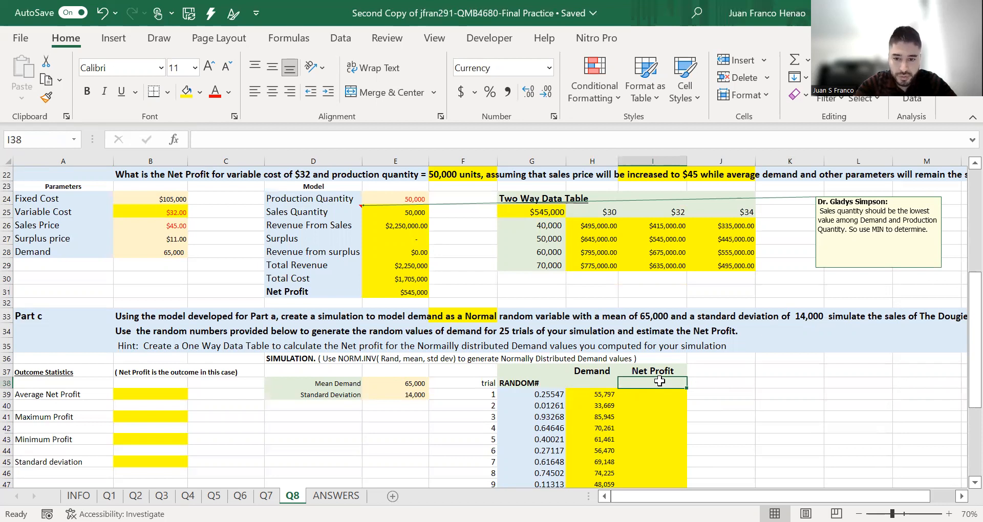
text(=)
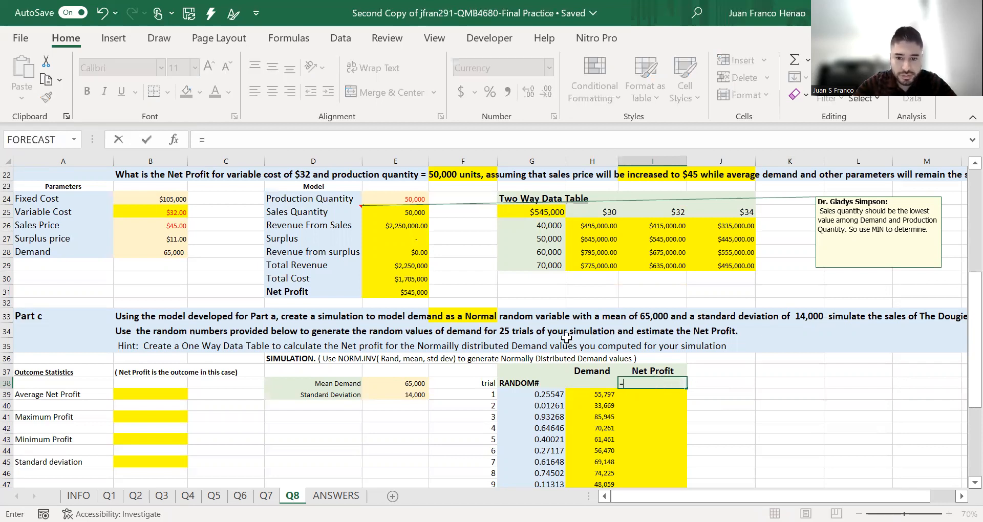
scroll(565, 338, up, 3)
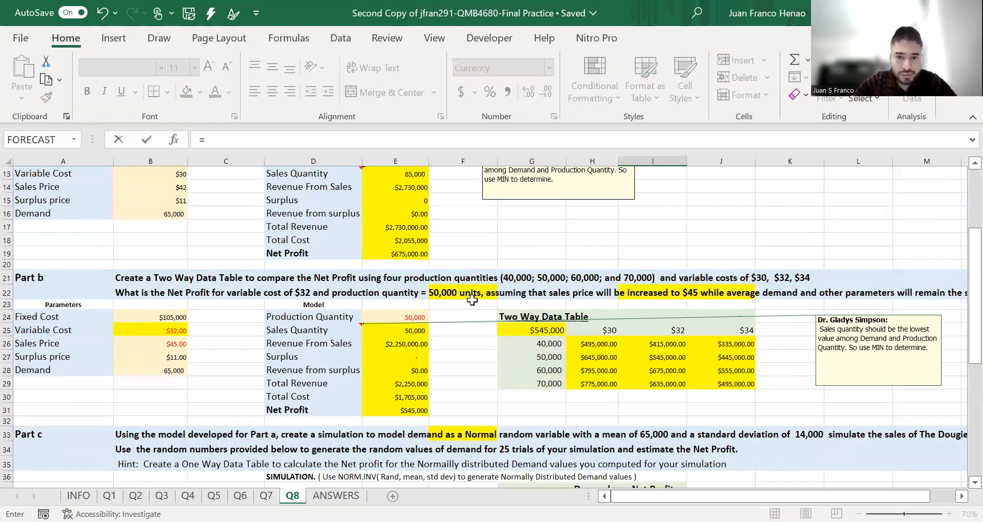
click(406, 254)
key(Return)
- Select the simulation range H38:I63 and open the What-If Data Table setup for it
scroll(405, 254, down, 5)
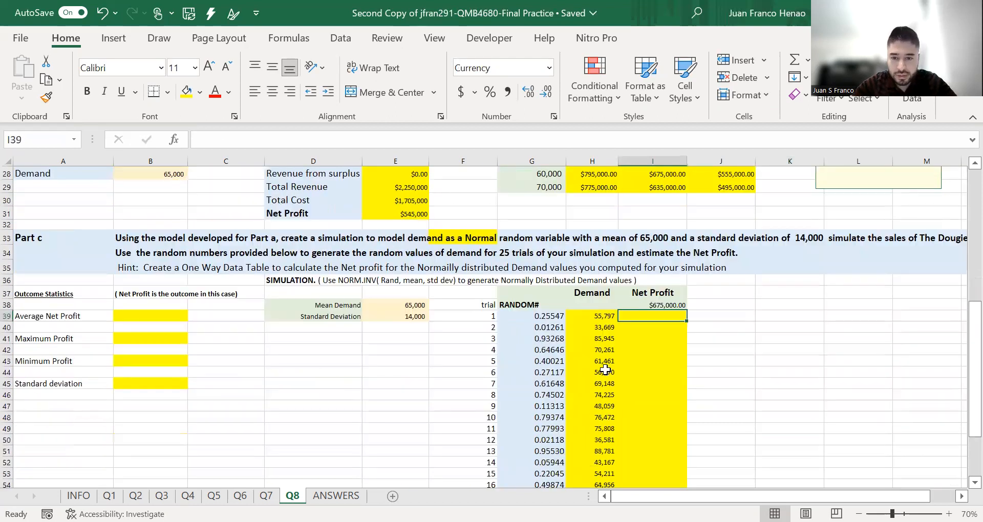
drag(605, 307, 654, 467)
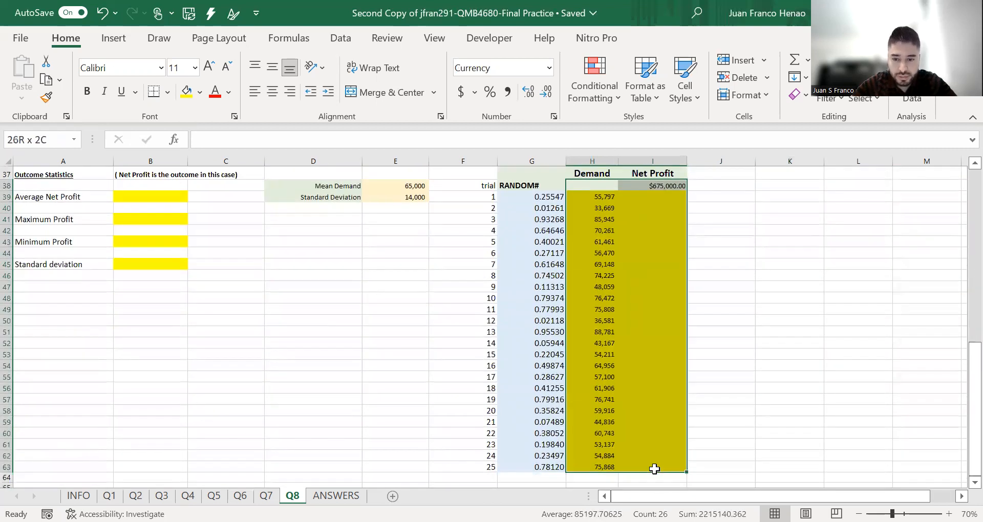
key(alt+d)
key(t)
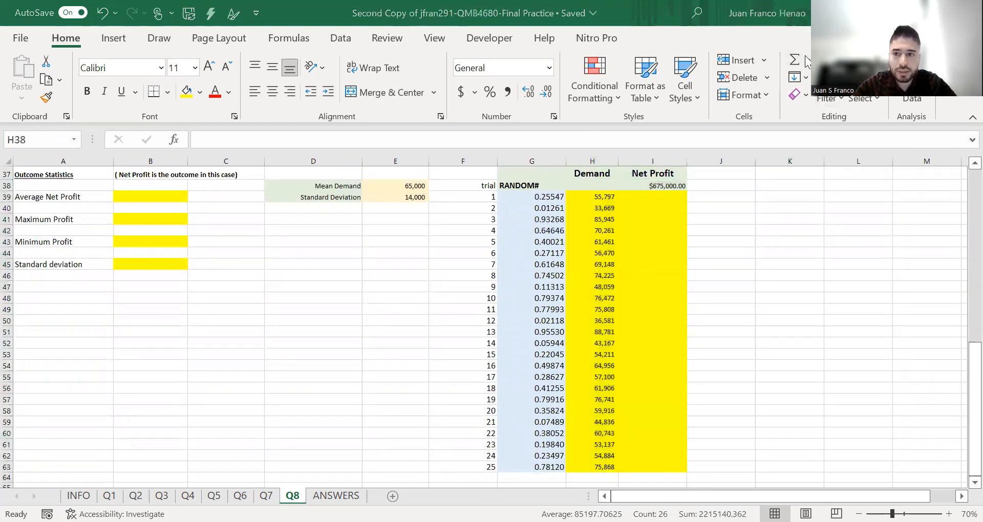
click(314, 38)
click(341, 39)
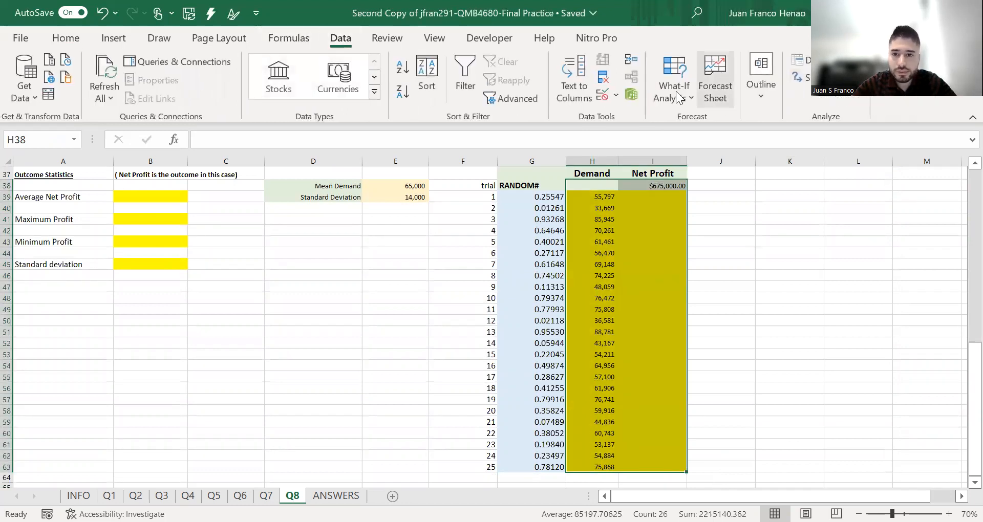
click(702, 165)
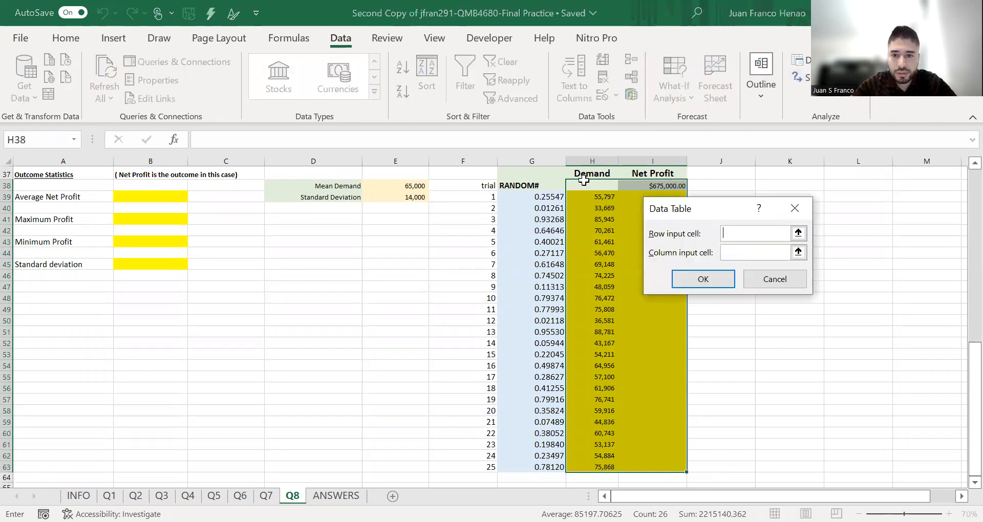
- Create the one-way data table using Part a's demand B16 as column input cell, with the row input cell left empty
click(763, 254)
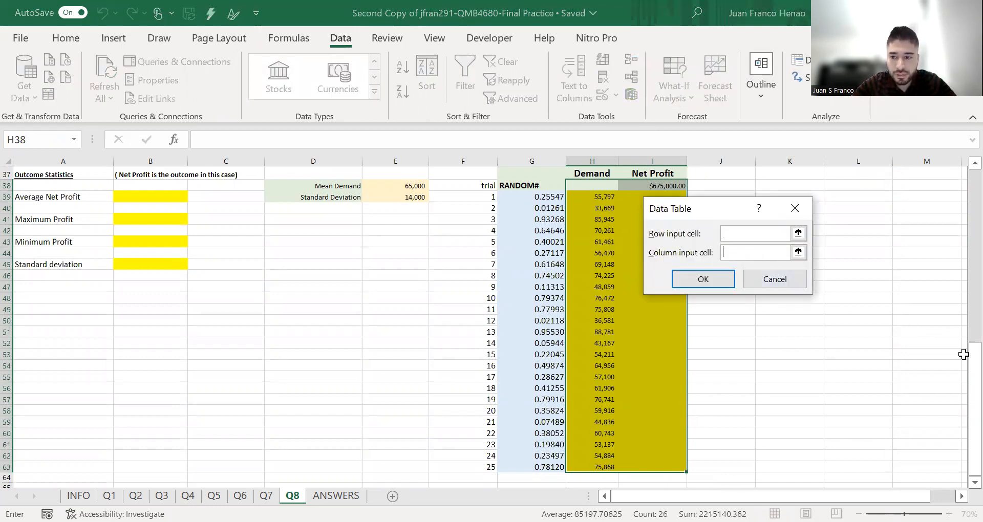
drag(971, 364, 961, 171)
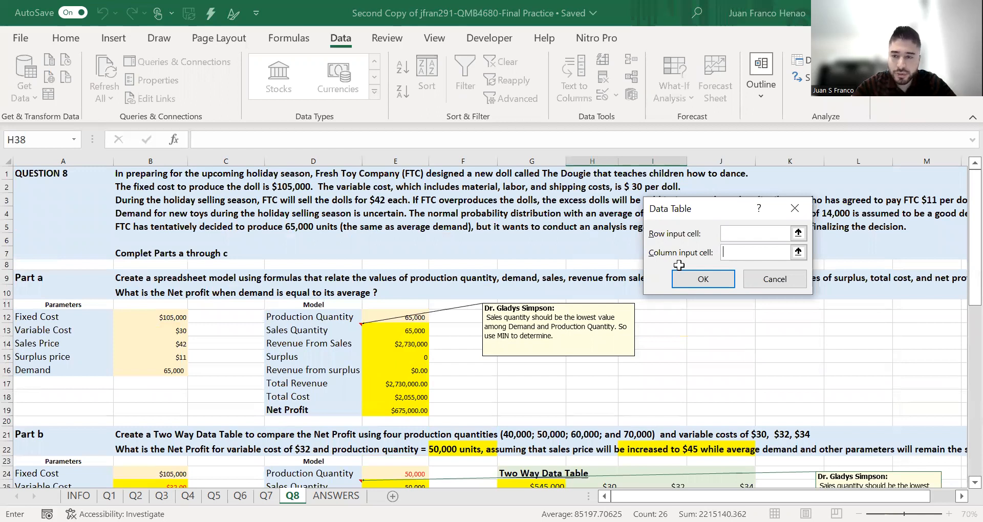
scroll(755, 261, down, 3)
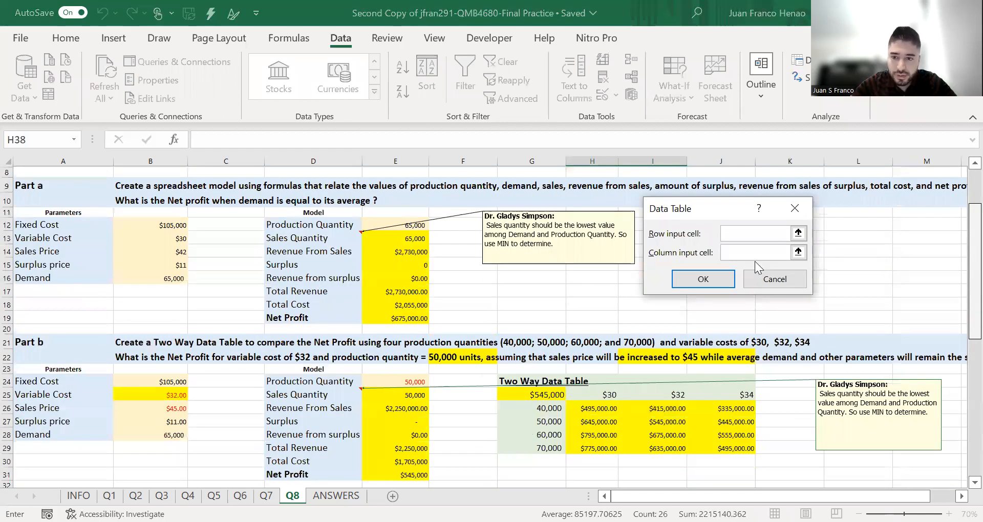
scroll(752, 249, down, 4)
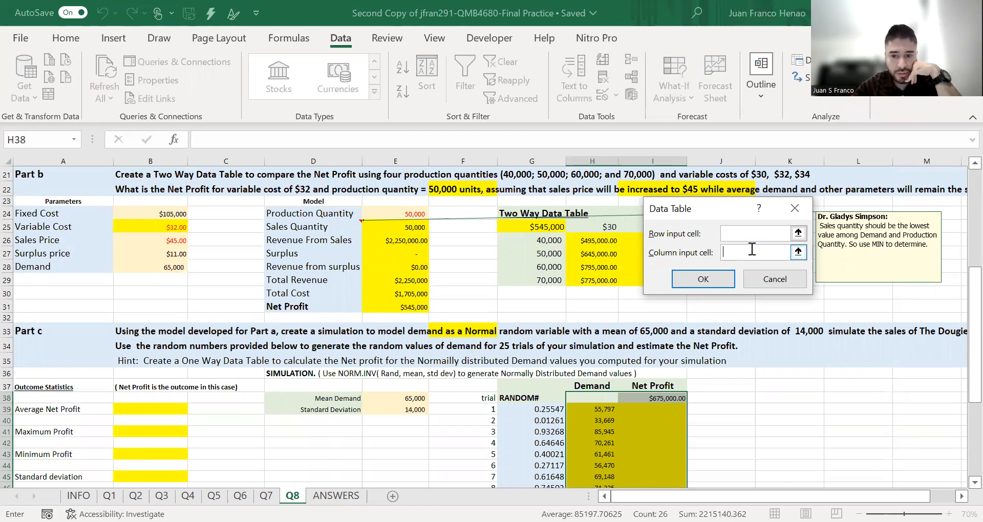
drag(973, 289, 962, 169)
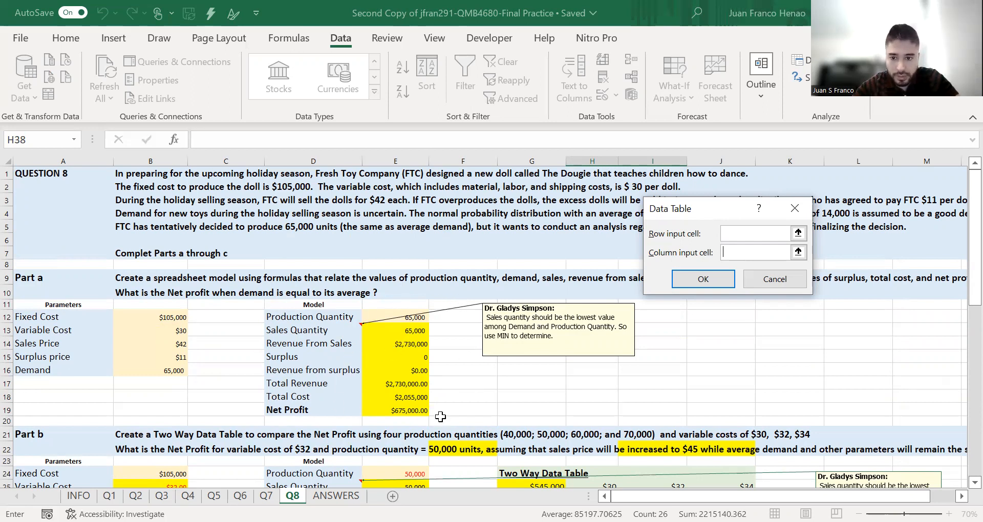
click(174, 370)
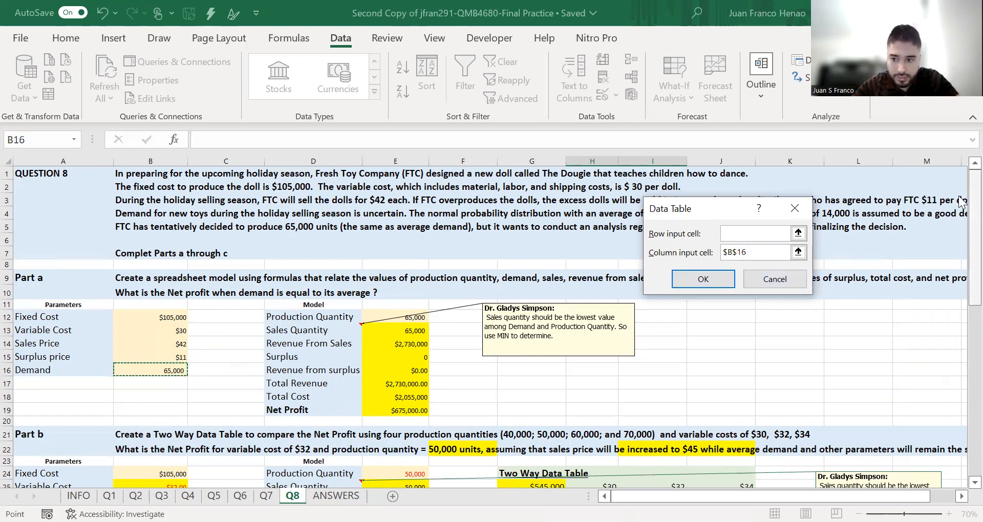
drag(974, 205, 975, 374)
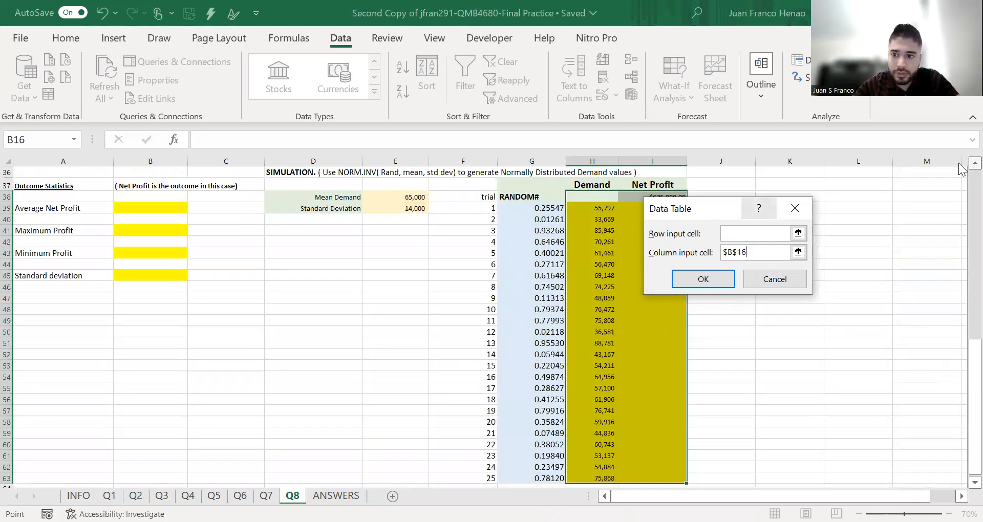
scroll(742, 216, up, 2)
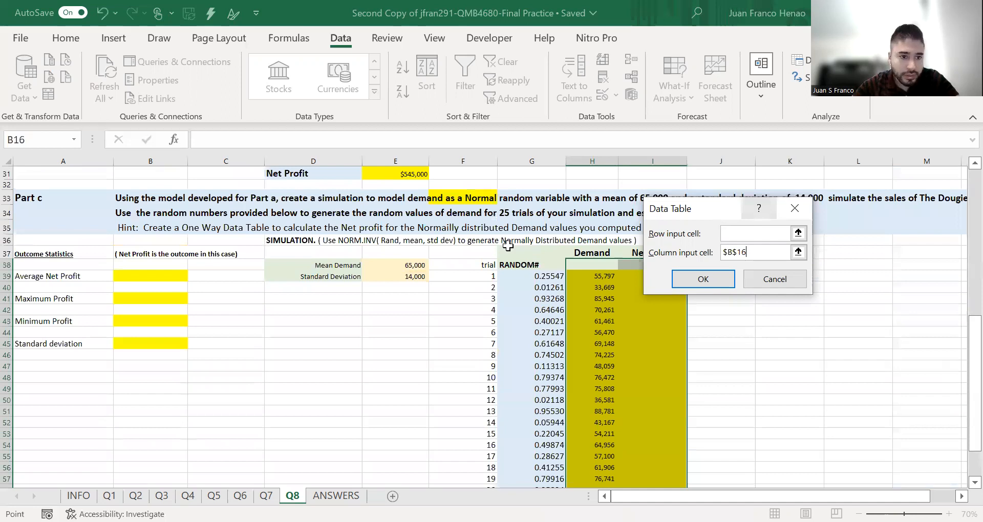
drag(727, 209, 848, 305)
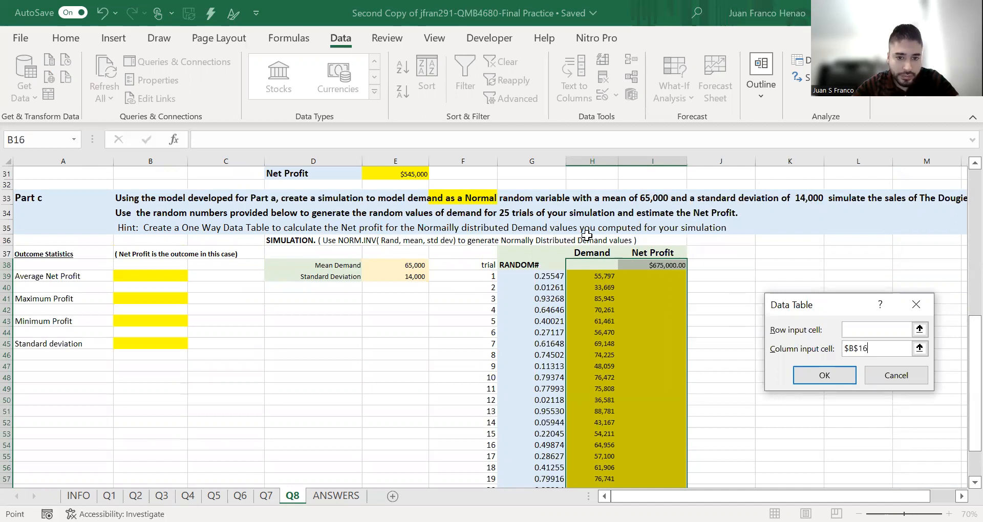
click(815, 378)
click(782, 375)
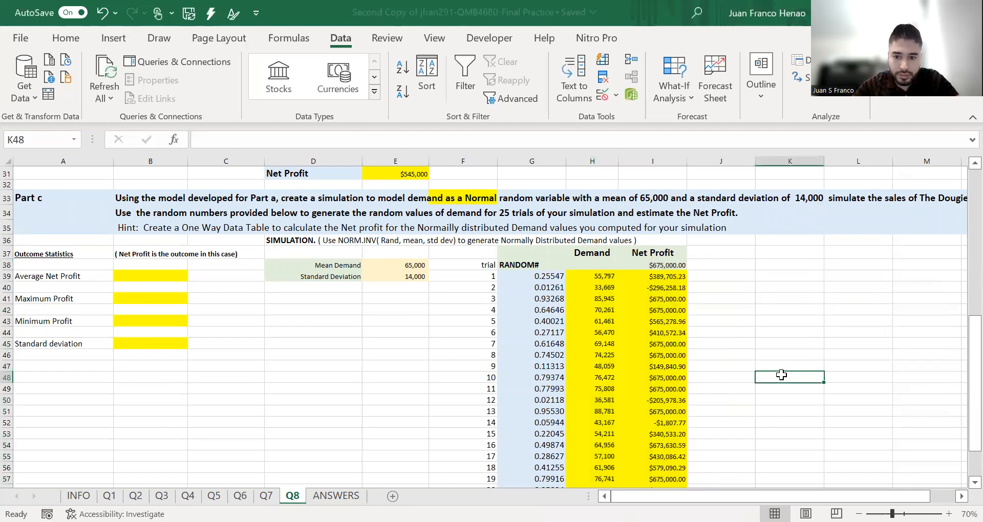
- Look up the expected Part c statistics on the ANSWERS sheet and return to sheet Q8
click(667, 308)
click(336, 496)
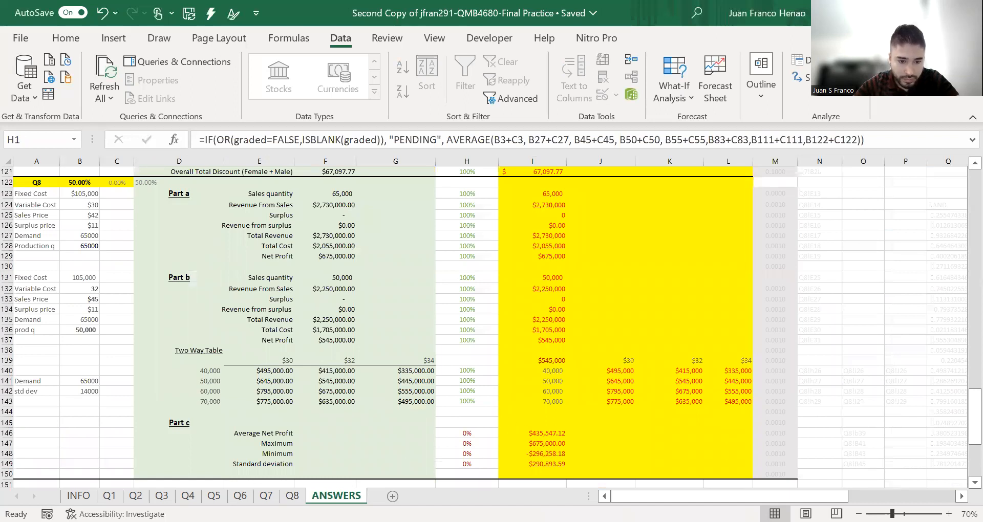
key(ctrl+Page_Up)
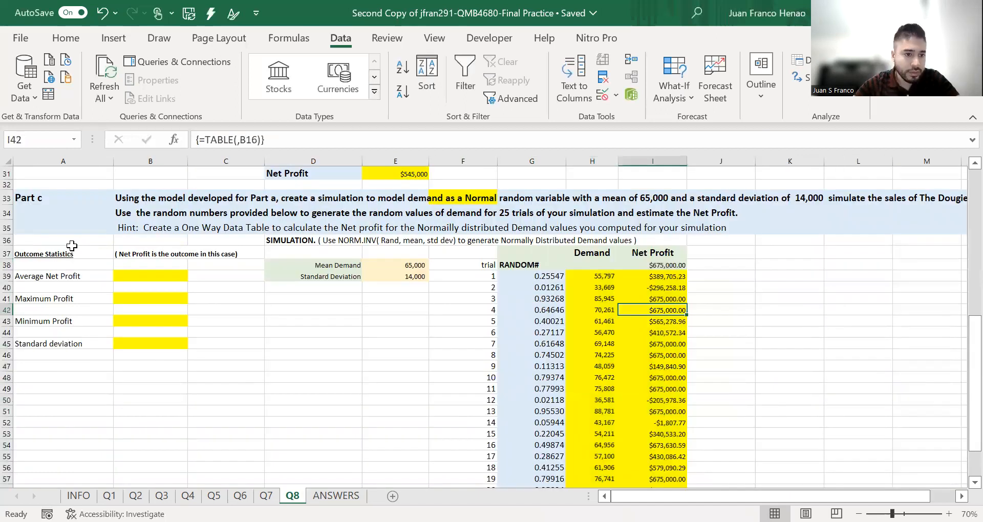
- Calculate the Average Net Profit in B39 with AVERAGE over the simulated net profits from I39 down to trial 25
click(146, 277)
text(=)
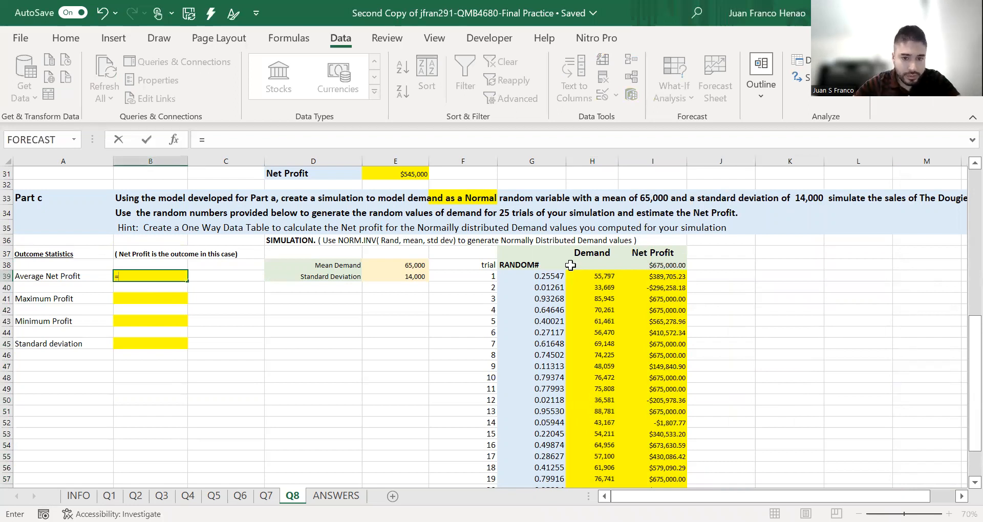
text(AVERAGE()
click(627, 270)
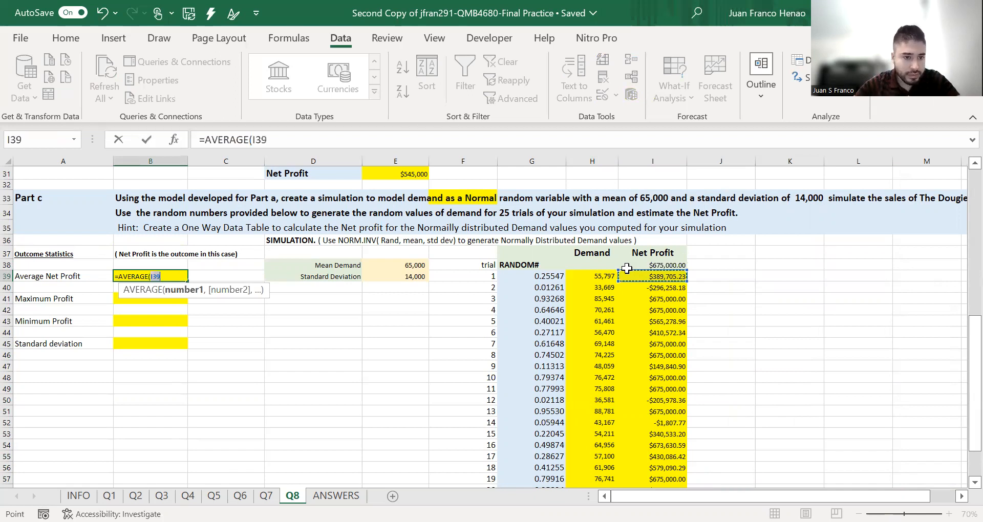
key(ctrl+shift+Down)
key(Return)
- Calculate the Maximum Profit in B41 with MAX over the simulated net profits from I39 down to trial 25
click(171, 276)
text(=)
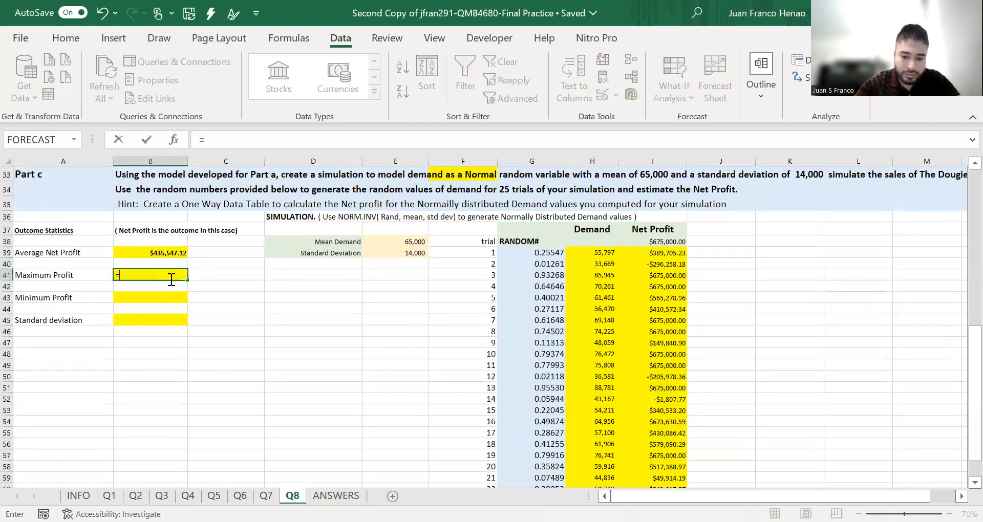
text(MAX()
click(646, 253)
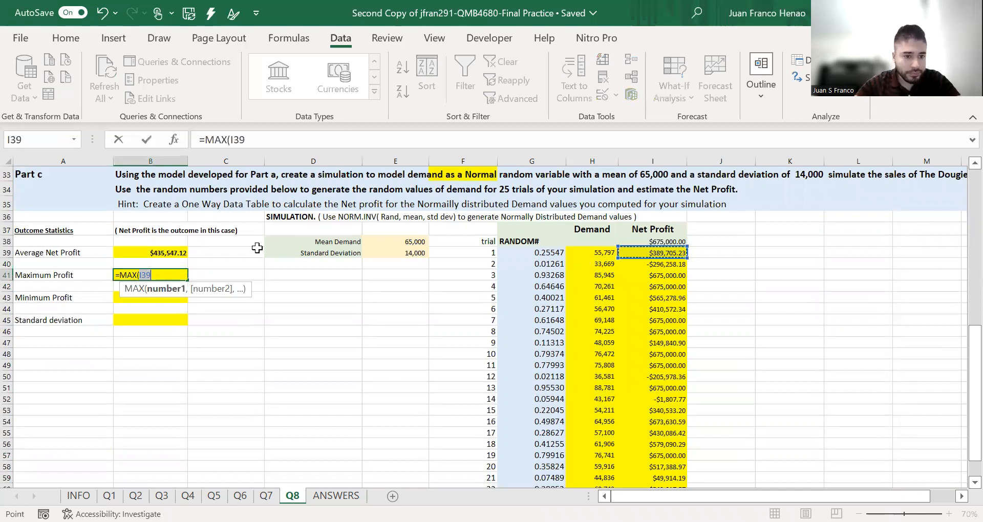
key(ctrl+shift+Down)
key(Return)
- Calculate the Minimum Profit in B43 with MIN over the simulated net profits from I39 down to trial 25
click(171, 255)
text(=)
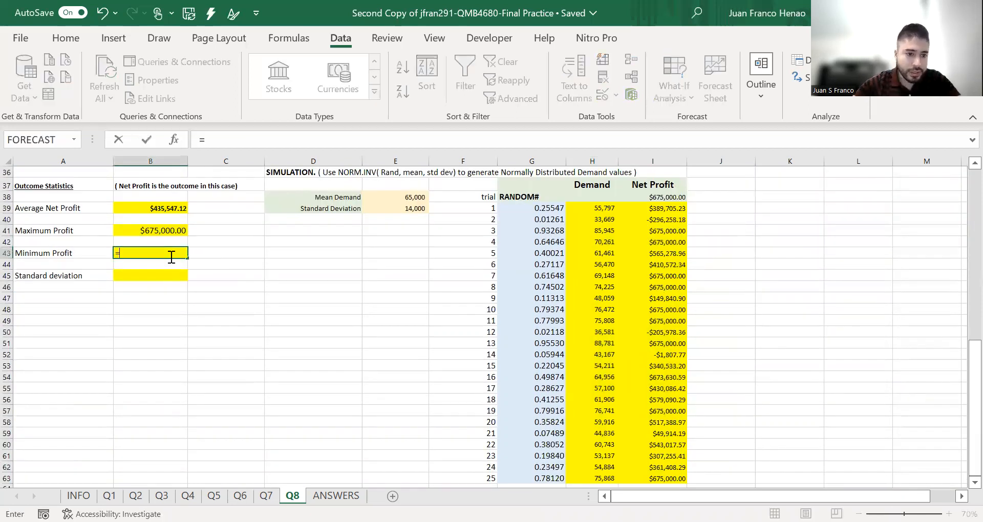
text(MIN()
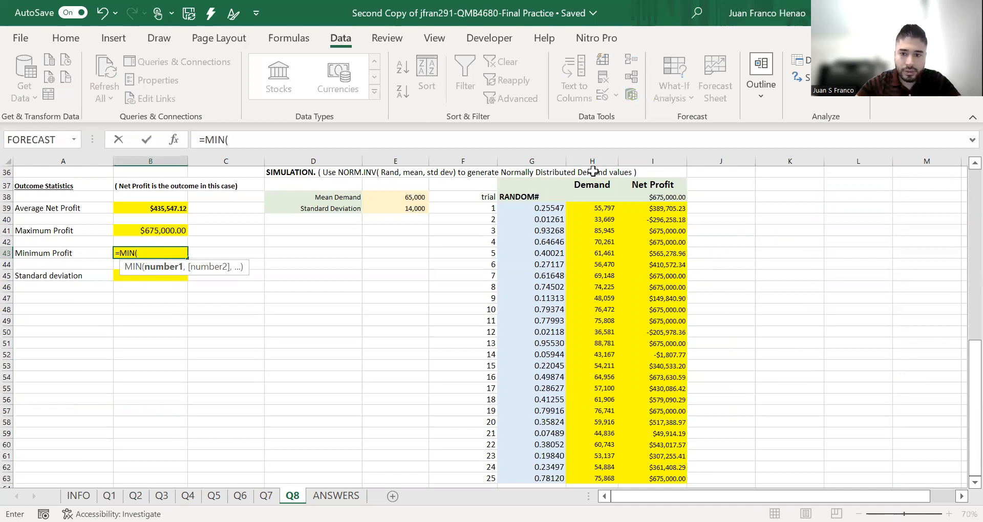
click(646, 209)
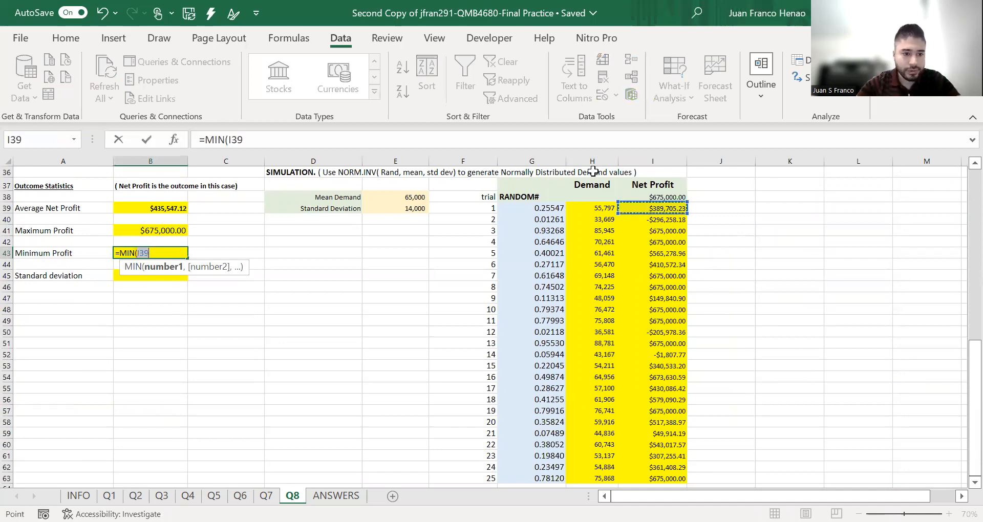
key(ctrl+shift+Down)
key(Return)
- Calculate the Standard deviation in B45 with STDEV.S over the simulated net profits I39:I63
click(178, 276)
text(=)
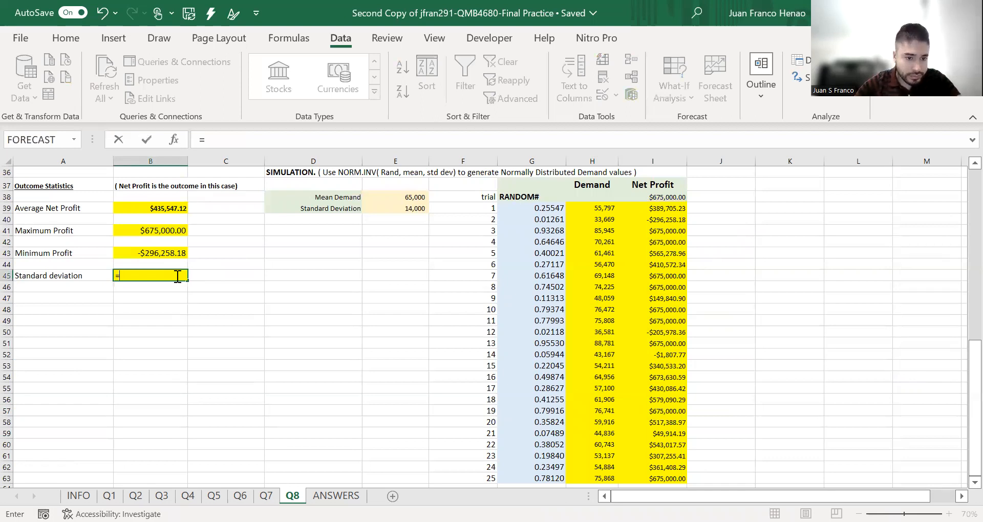
text(STDEV.S()
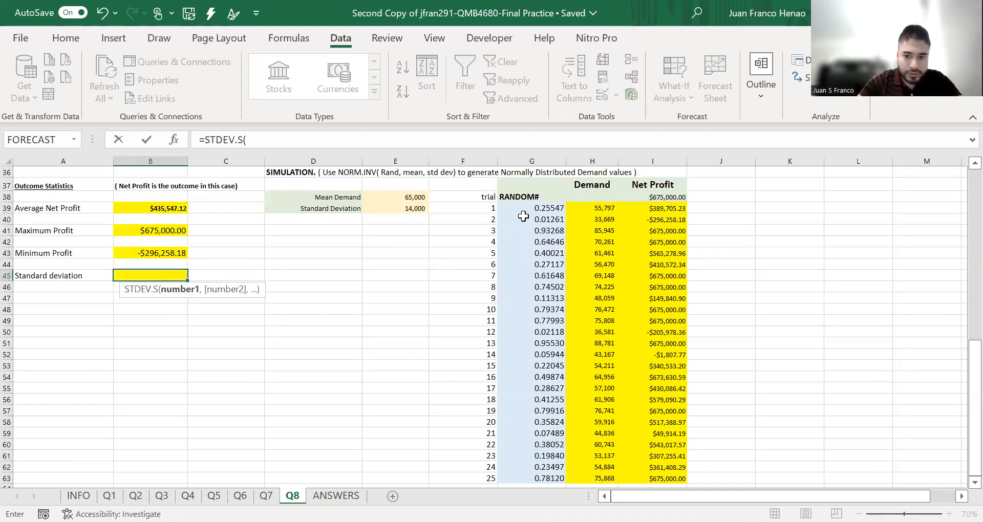
scroll(678, 288, up, 2)
click(677, 289)
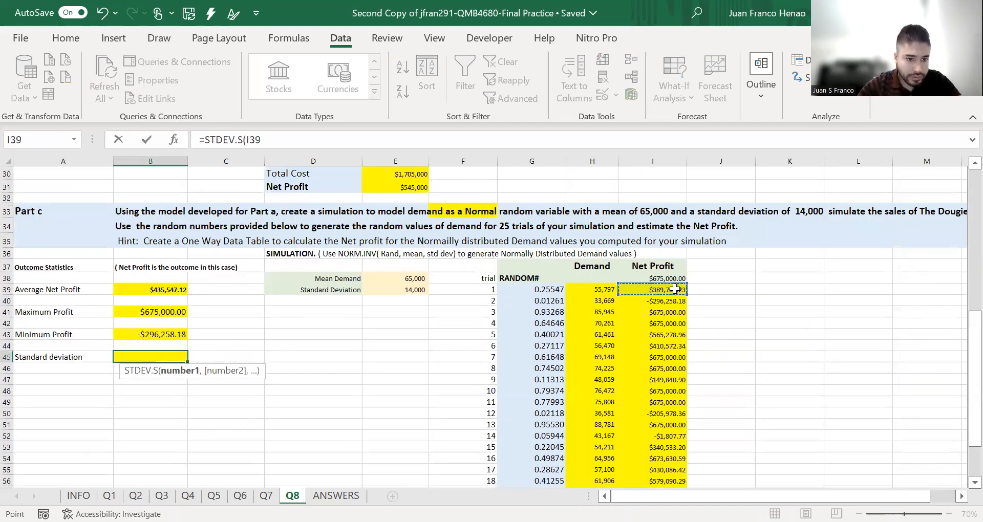
key(ctrl+shift+Down)
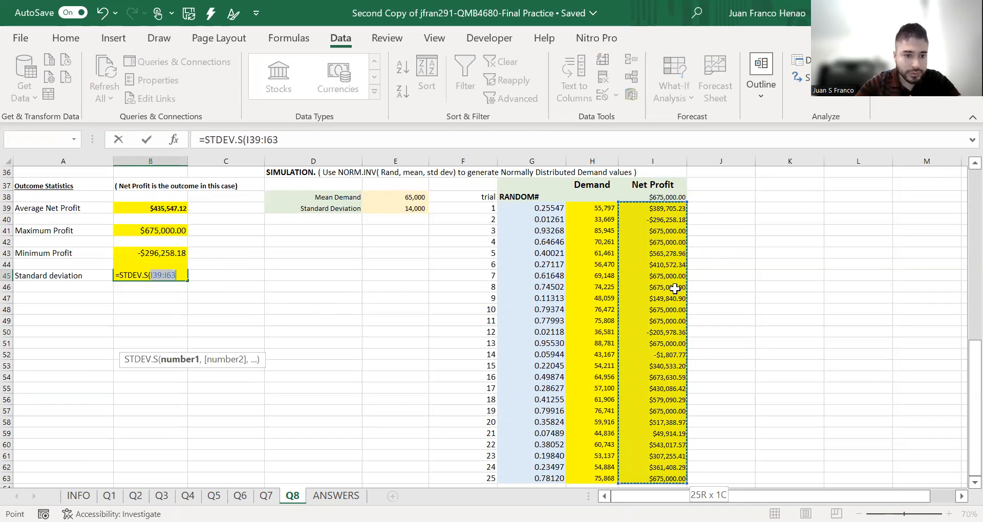
key(Return)
drag(313, 365, 313, 377)
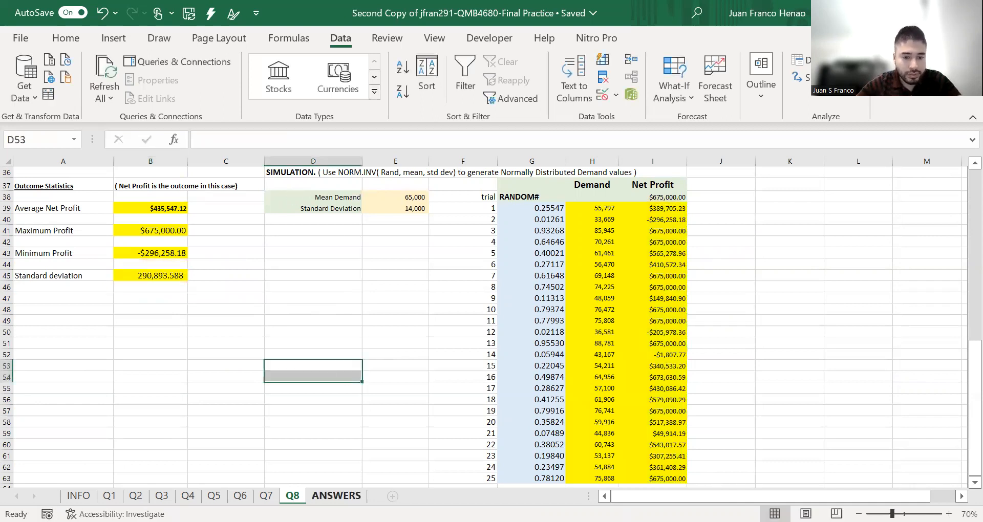
- Check the Q8 results for Parts a to c on the ANSWERS sheet and the preliminary score at its start
key(ctrl+Page_Down)
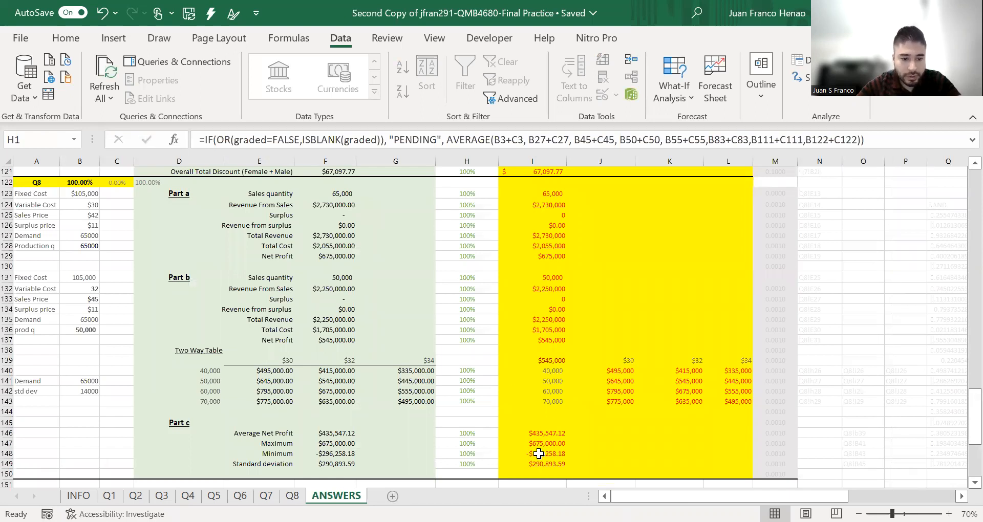
scroll(481, 380, up, 1)
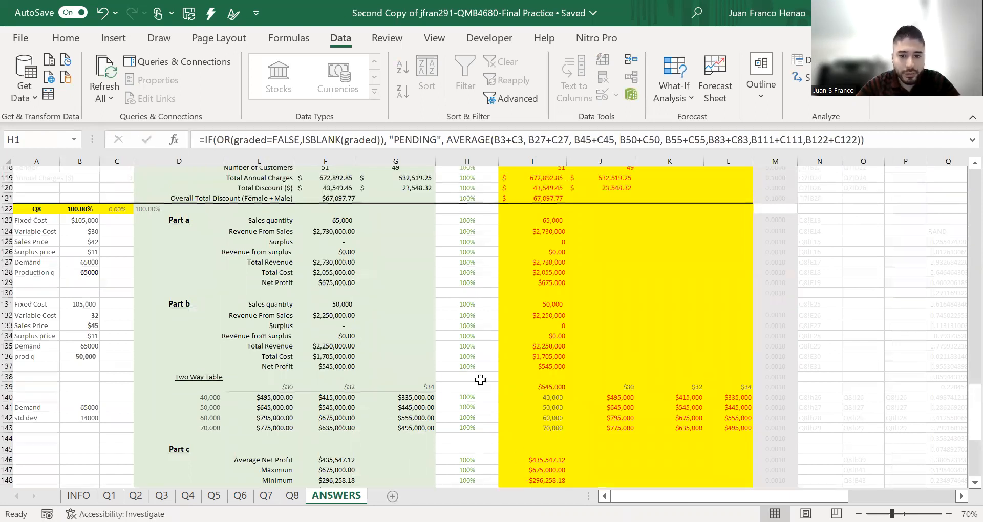
scroll(464, 465, down, 2)
scroll(420, 399, up, 2)
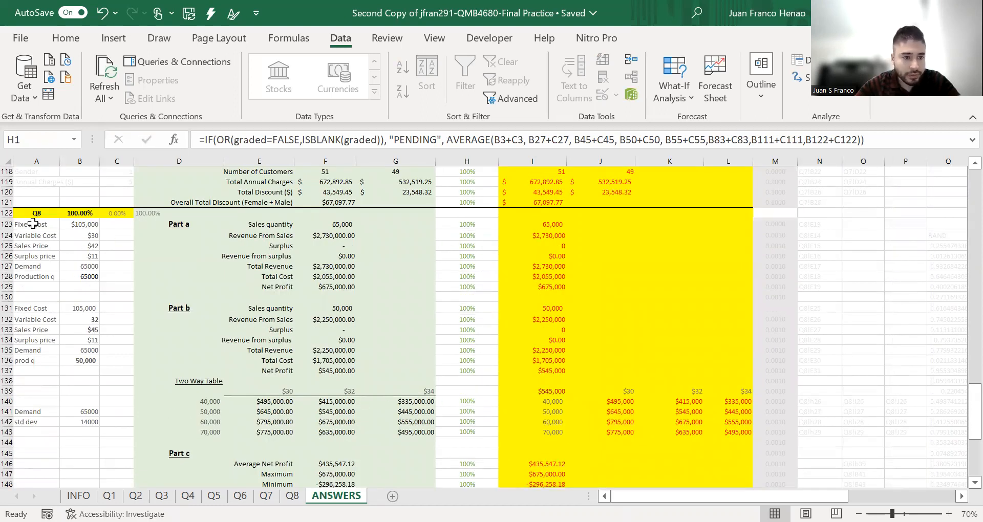
scroll(472, 461, down, 4)
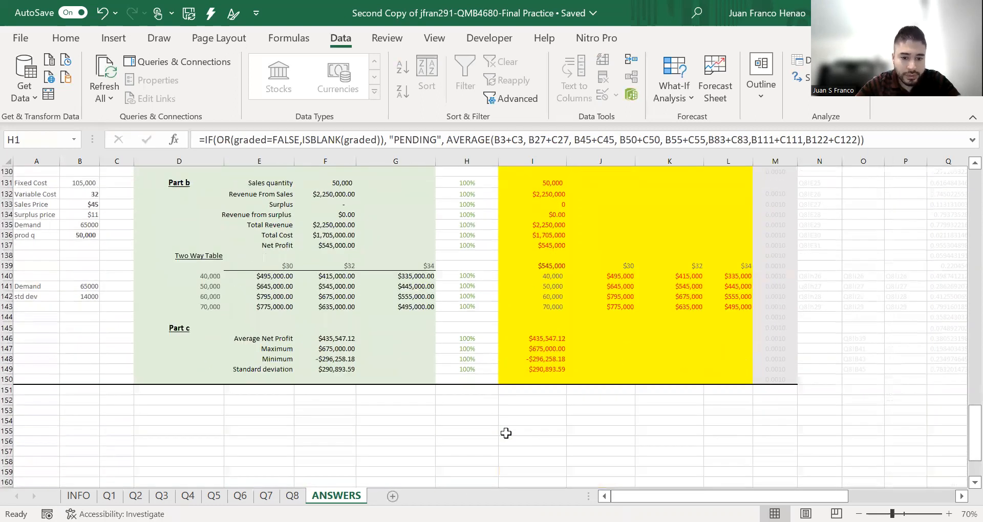
scroll(506, 434, up, 15)
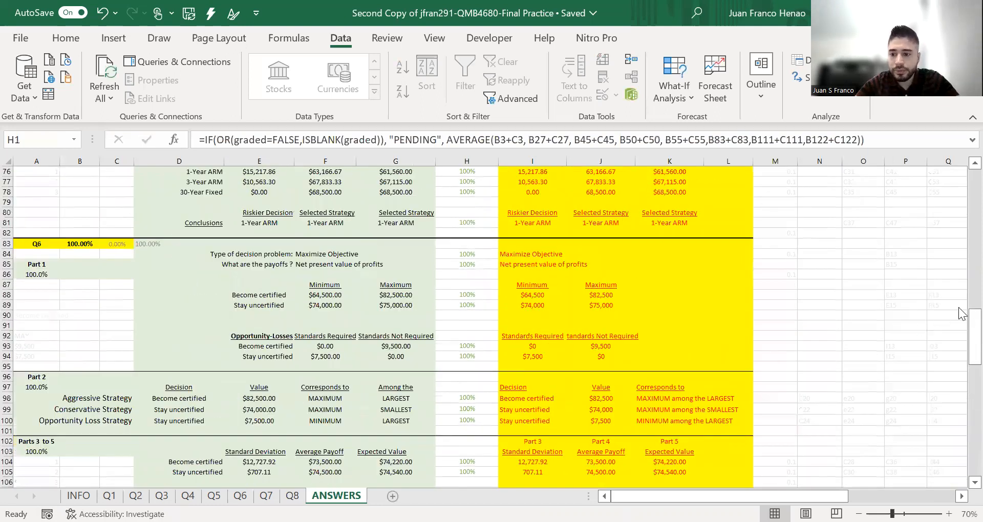
drag(962, 314, 963, 138)
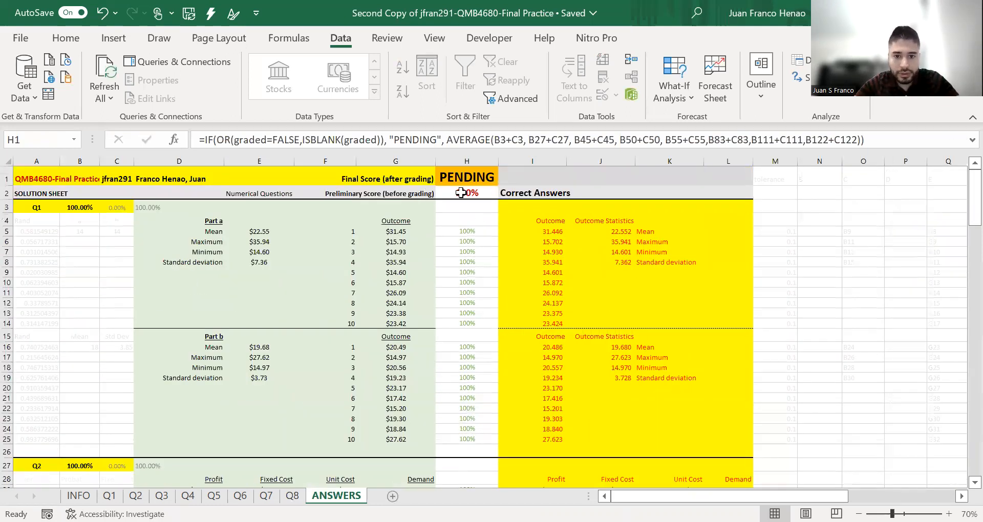